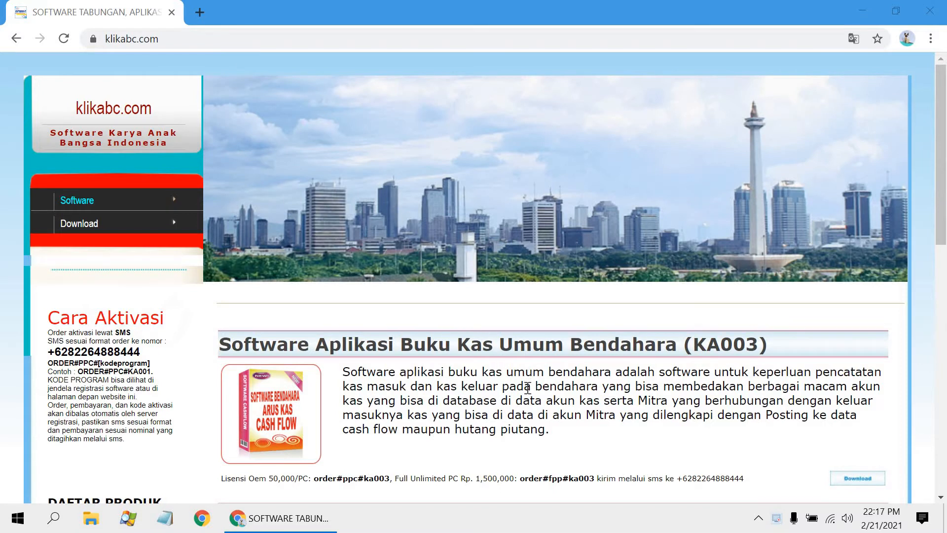
Step: Download the Software Aplikasi Buku Kas Umum Bendahara (KA003) zip from klikabc.com and keep the flagged file
scroll(831, 444, "down", 1)
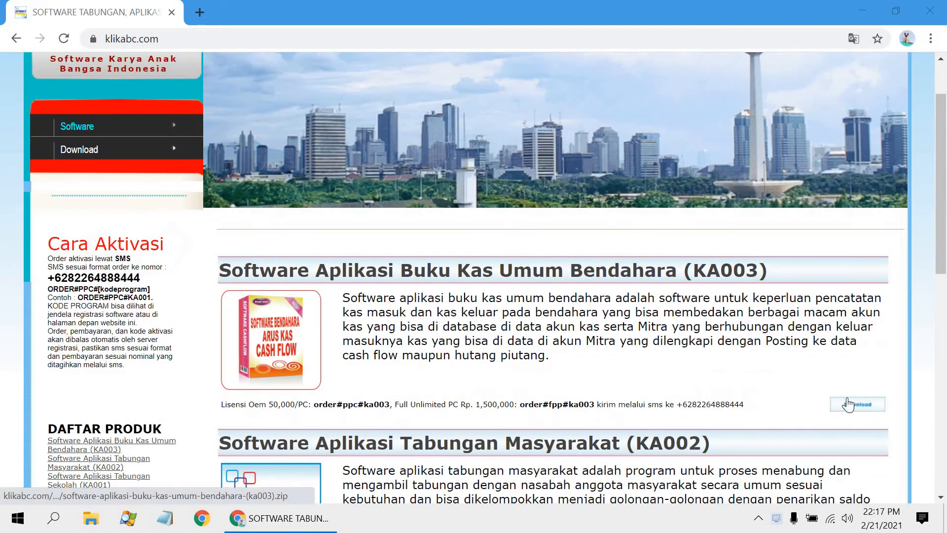
left_click(848, 404)
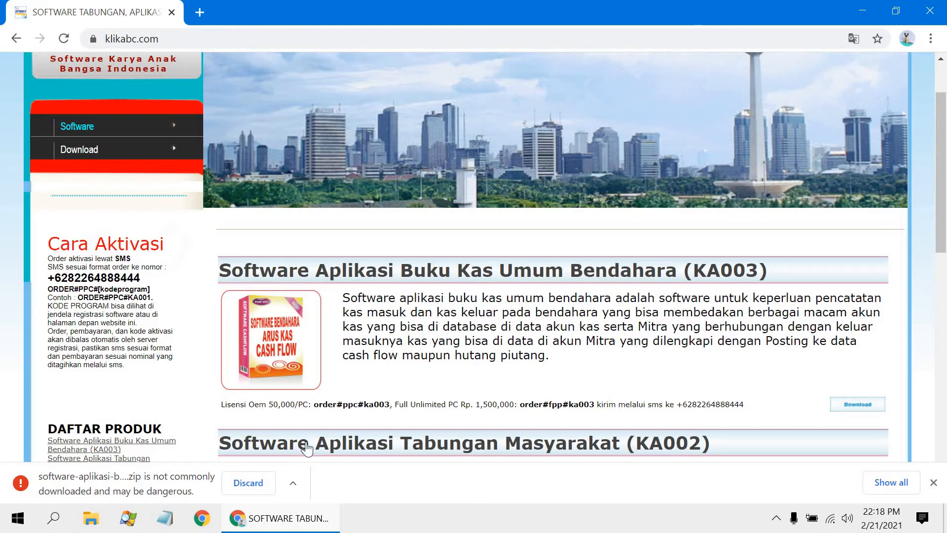
left_click(292, 483)
left_click(302, 433)
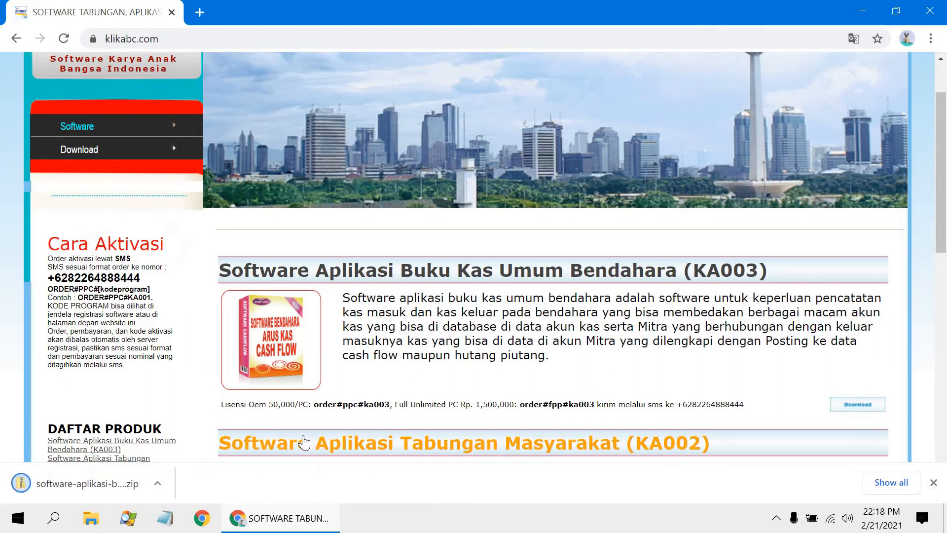
Step: Open the downloaded KA003 archive and run its setup application without extracting, allowing it past SmartScreen
left_click(83, 486)
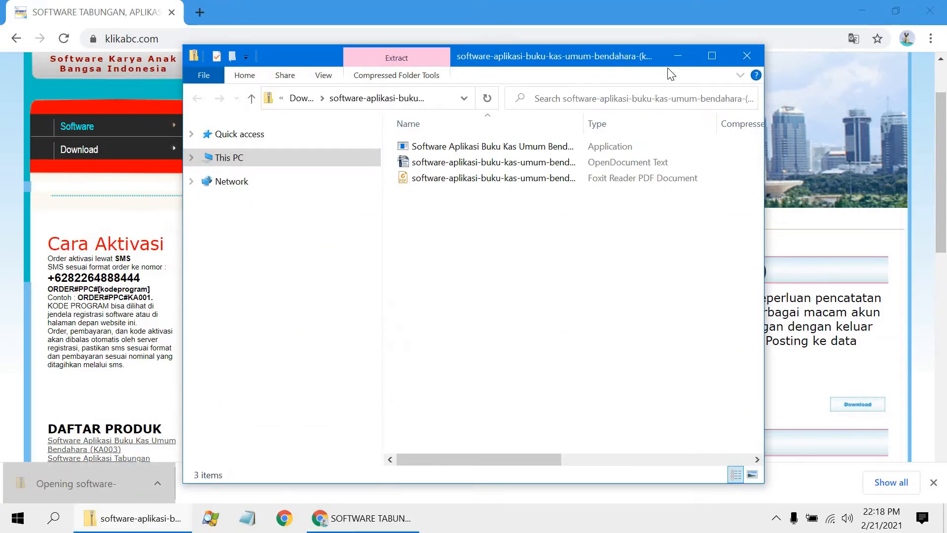
left_click(712, 56)
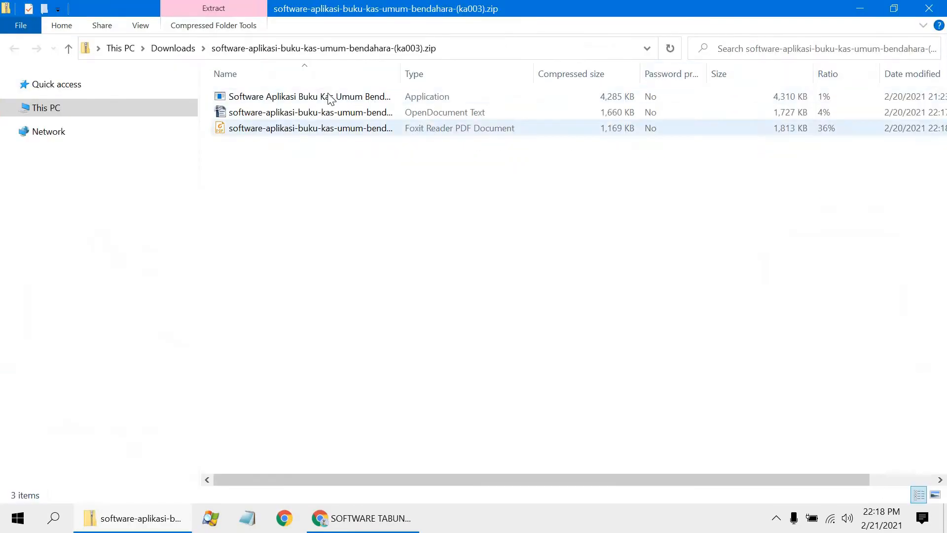
double_click(283, 108)
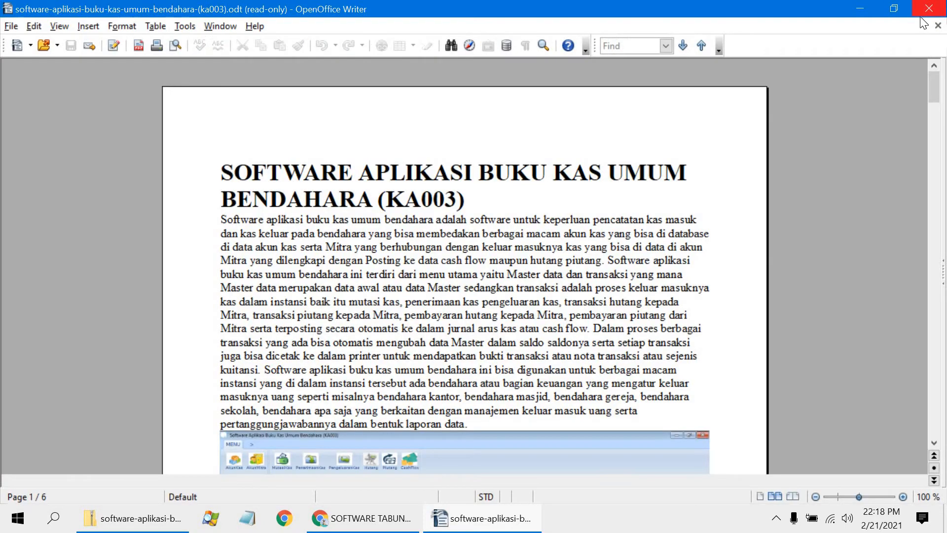
left_click(929, 9)
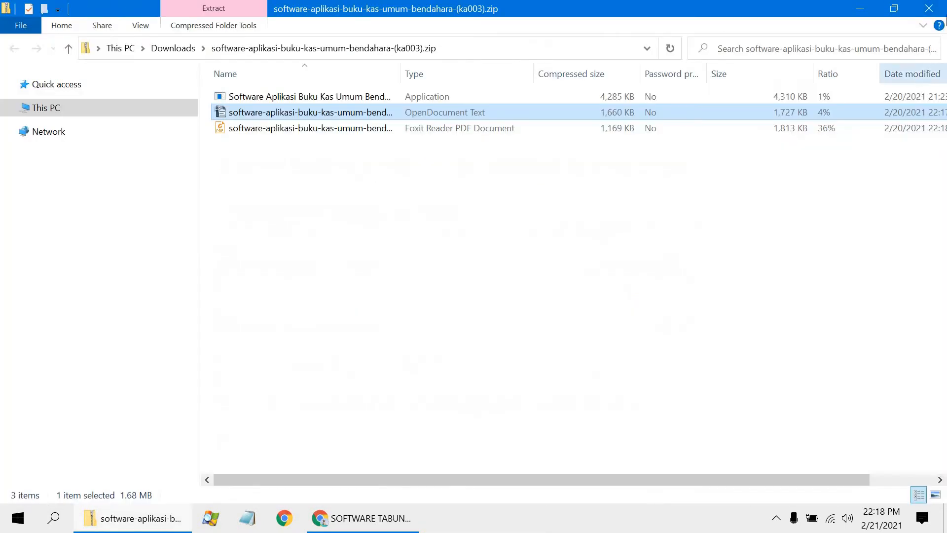
double_click(286, 97)
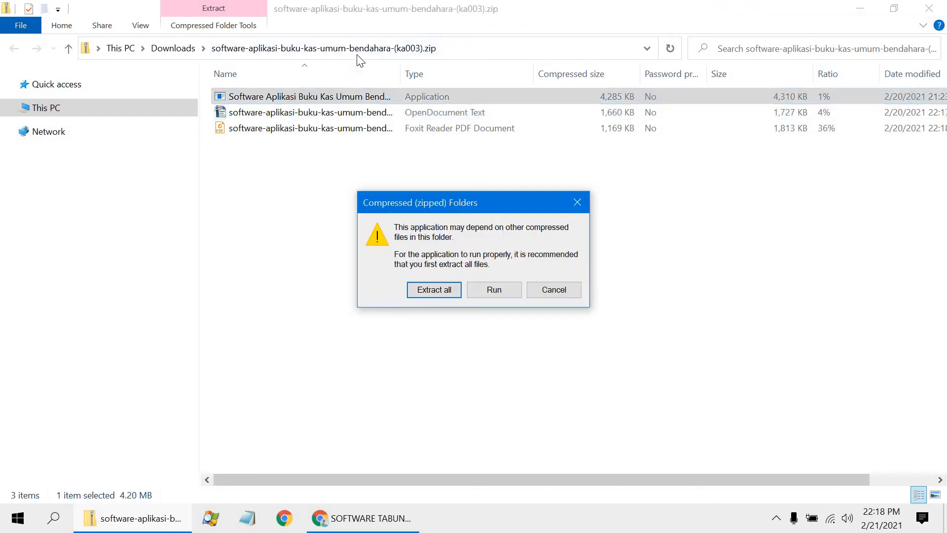
left_click(490, 291)
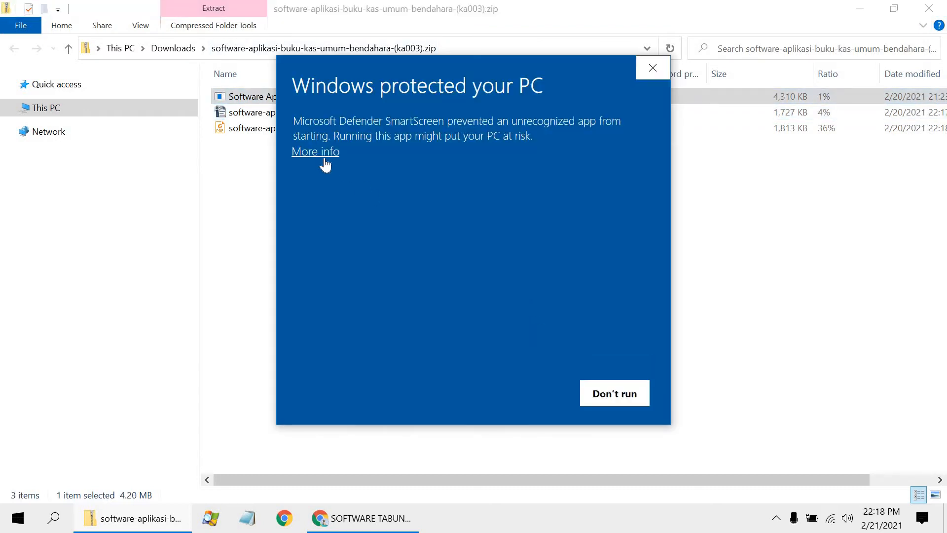
left_click(325, 157)
left_click(513, 390)
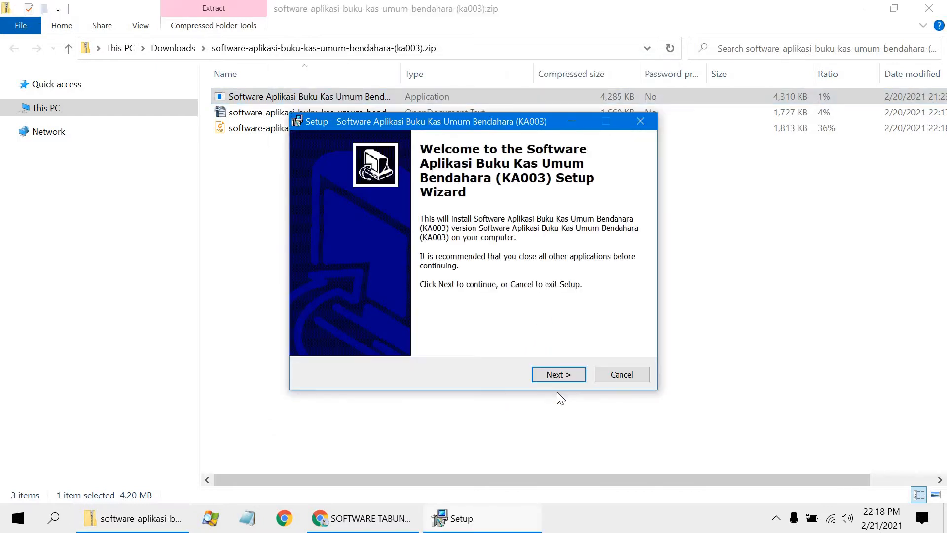
Step: Install the KA003 software with the default options and a desktop icon, finish setup and close the archive window
left_click(559, 375)
left_click(558, 375)
left_click(559, 375)
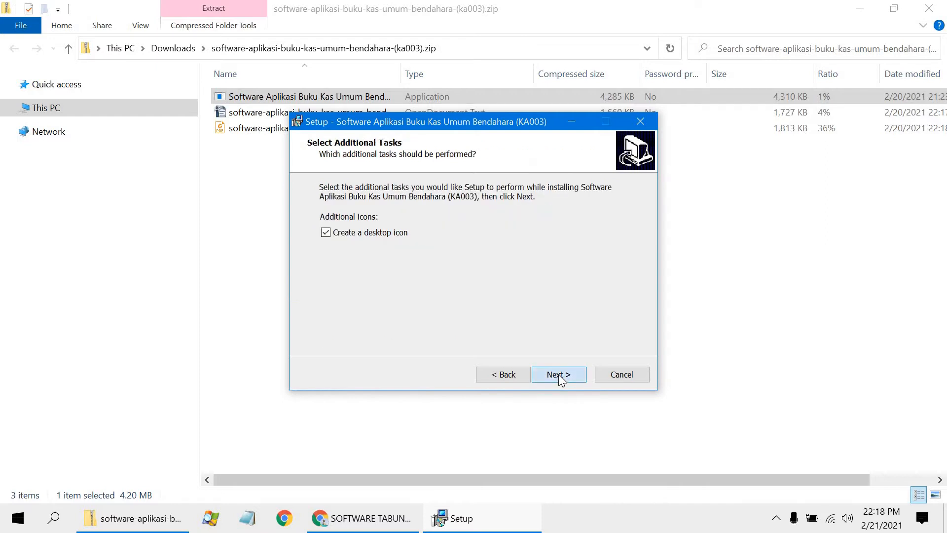
left_click(558, 375)
left_click(570, 376)
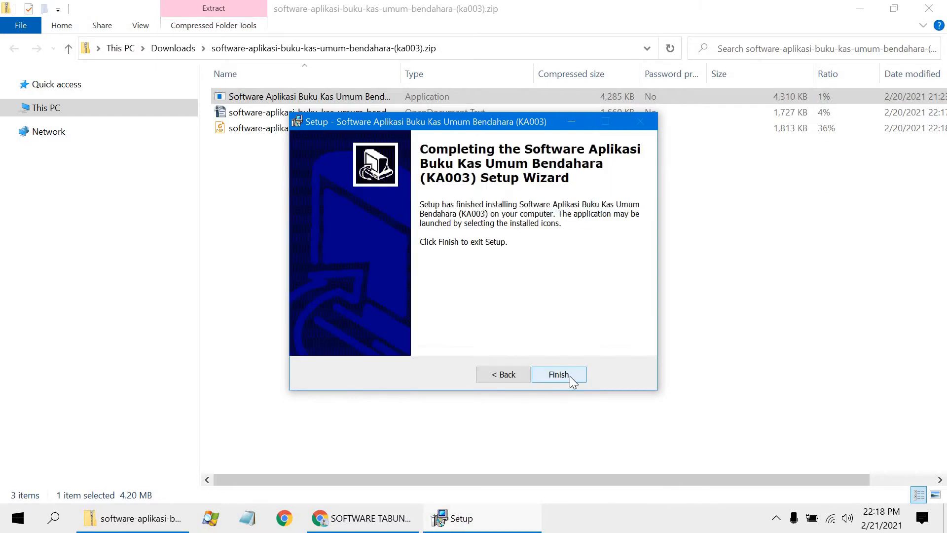
left_click(570, 376)
left_click(944, 6)
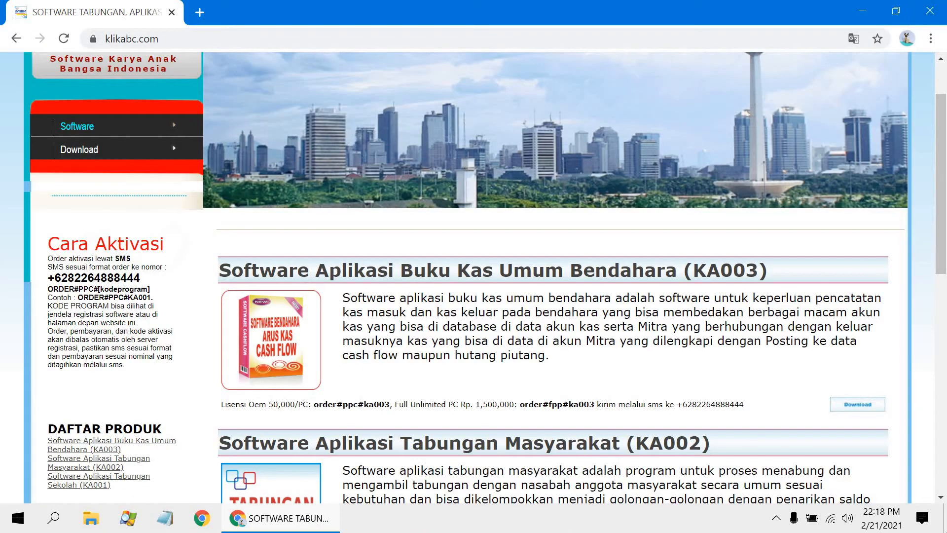
Step: Set the new KA003 desktop shortcut to run in compatibility mode for Windows XP (Service Pack 3)
key("super+d")
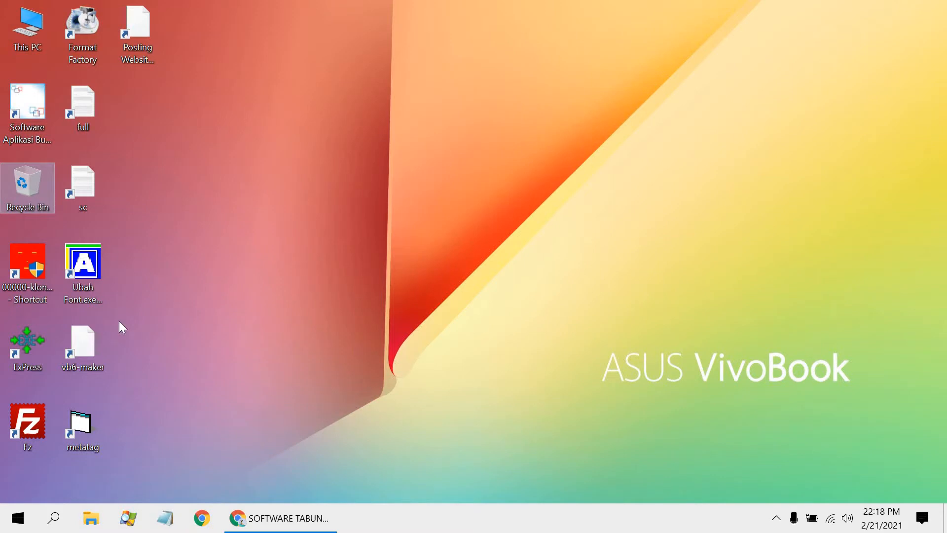
left_click(32, 113)
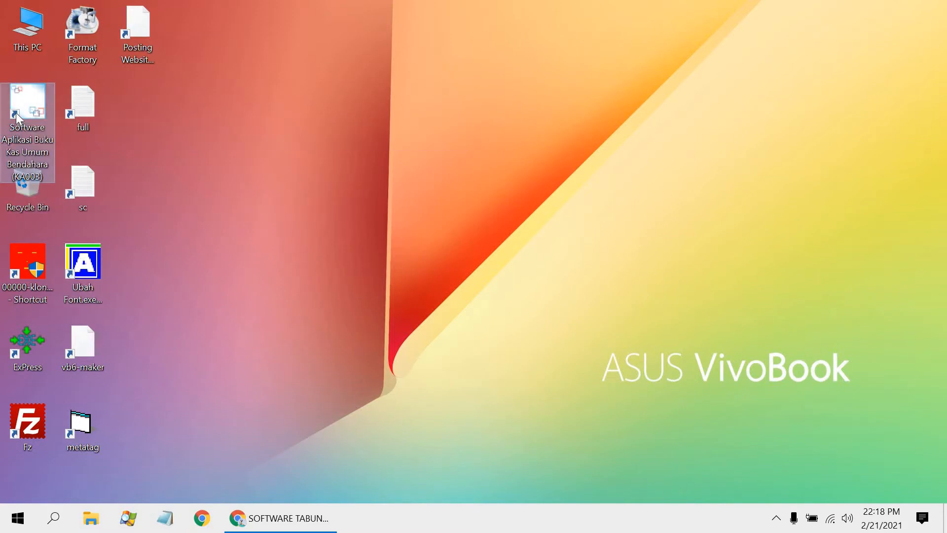
right_click(37, 115)
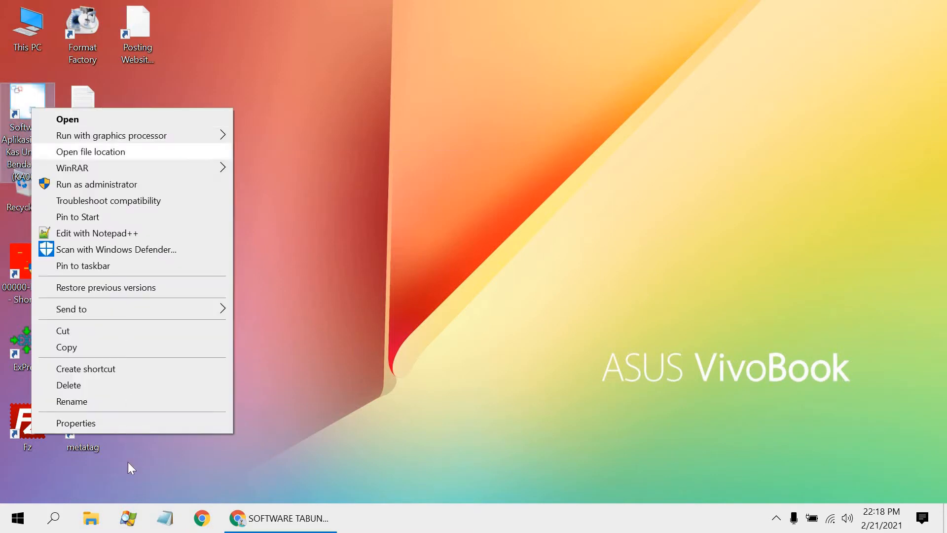
left_click(120, 423)
left_click(548, 115)
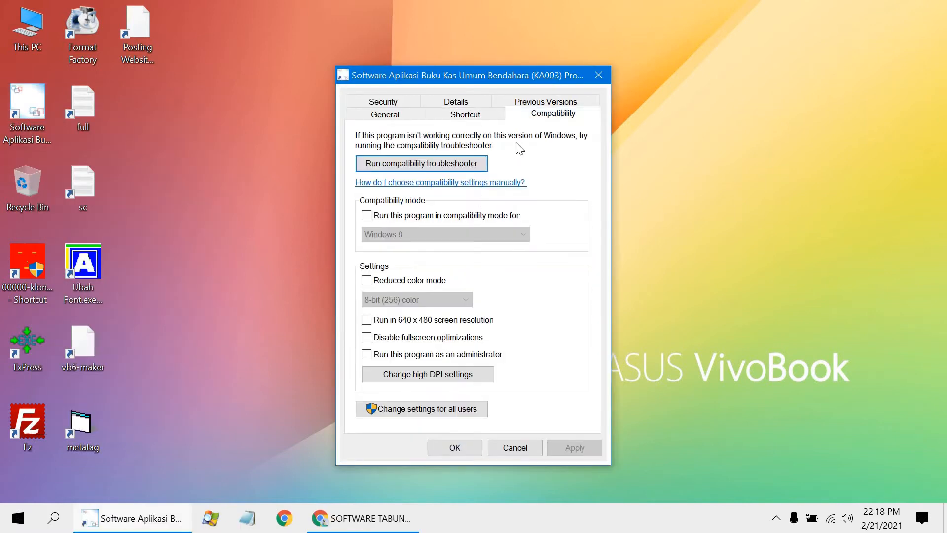
left_click(381, 216)
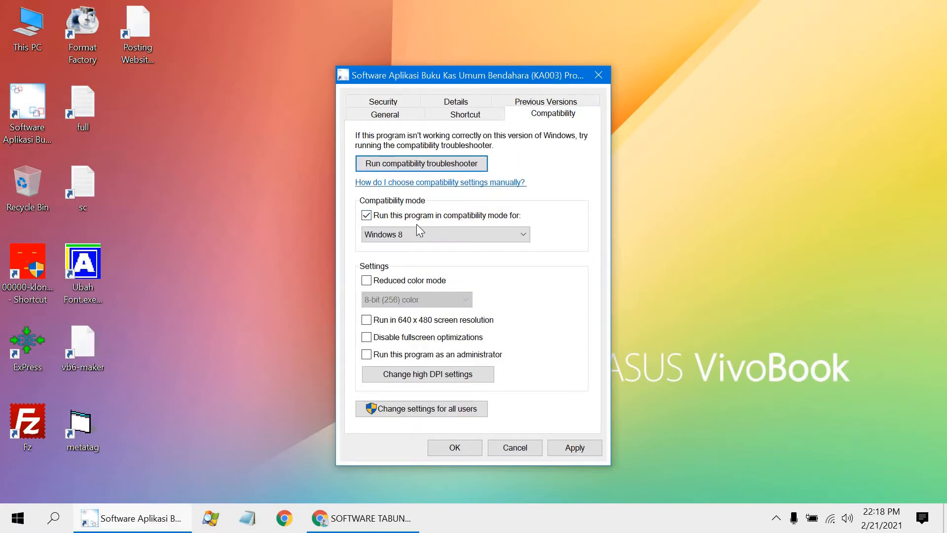
left_click(491, 236)
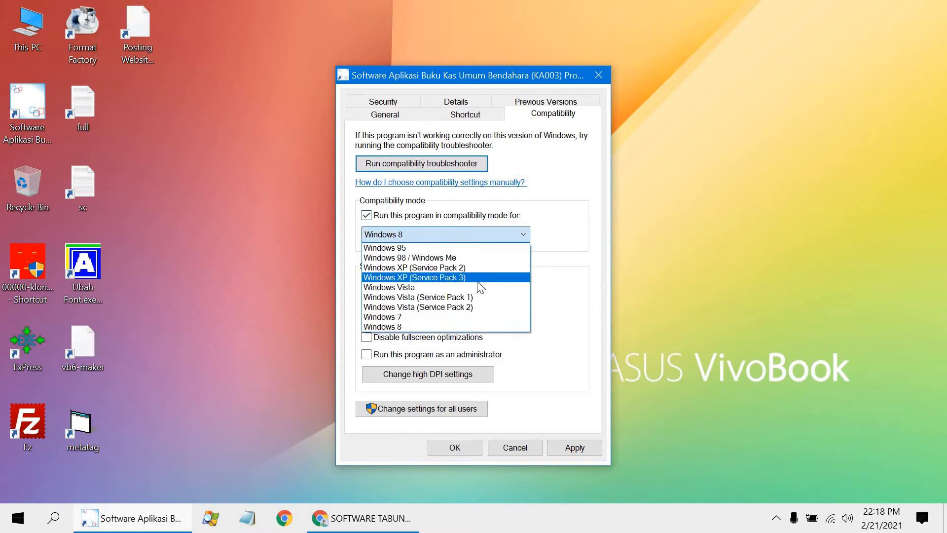
left_click(450, 277)
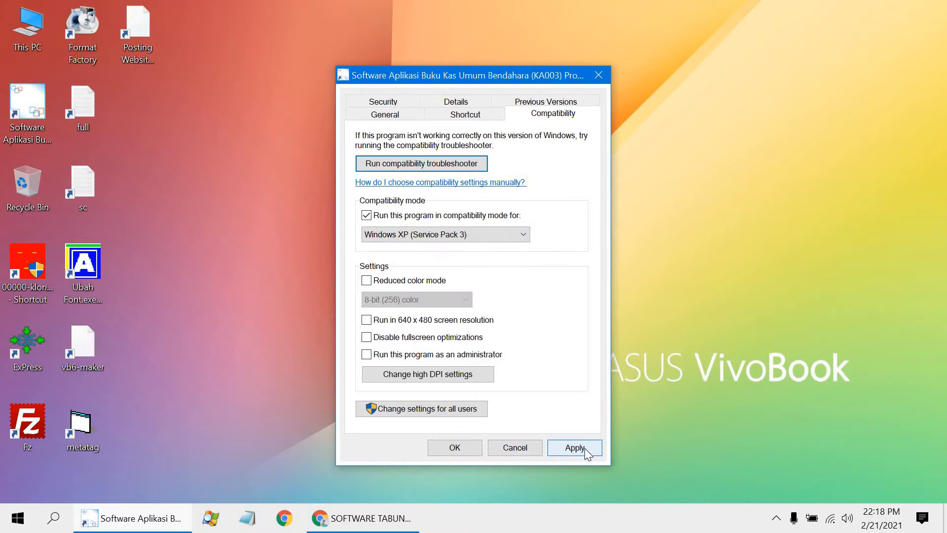
left_click(584, 448)
left_click(461, 446)
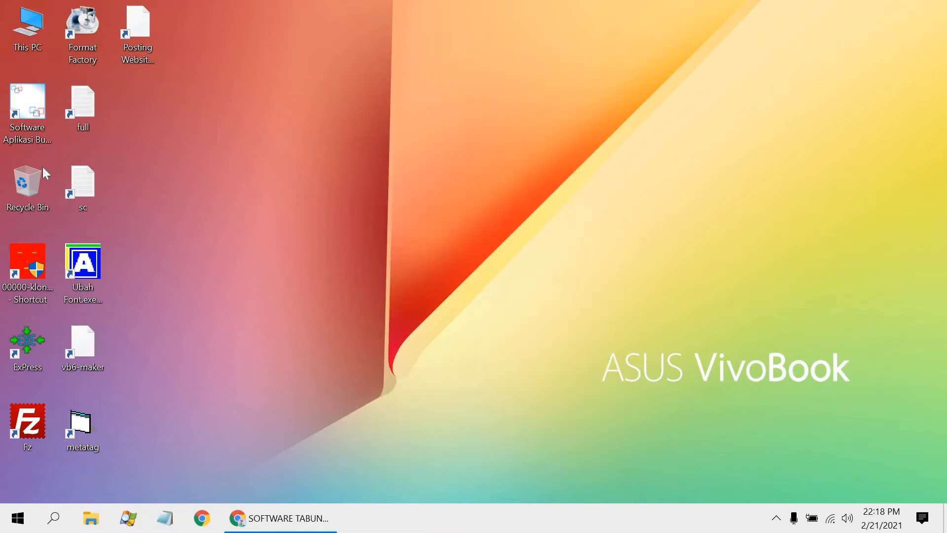
left_click(39, 156)
double_click(38, 139)
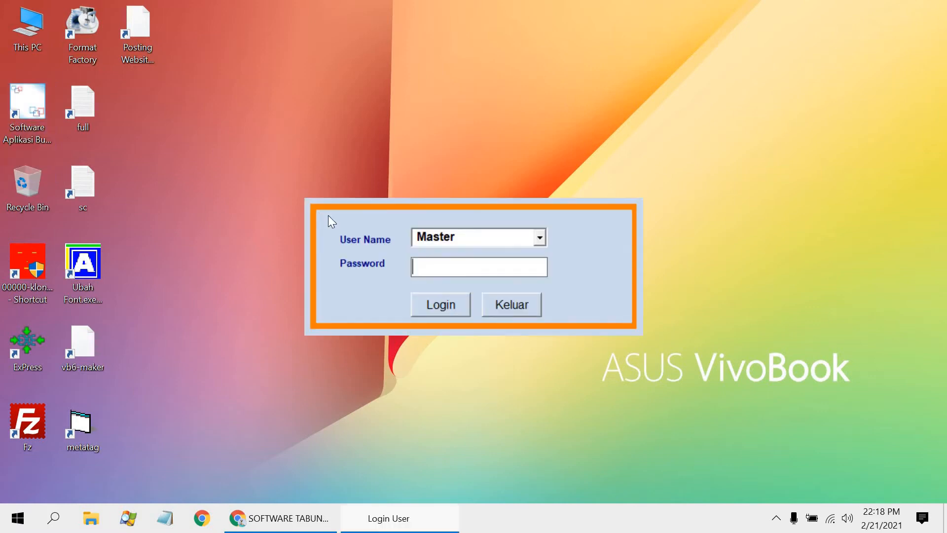
left_click(437, 301)
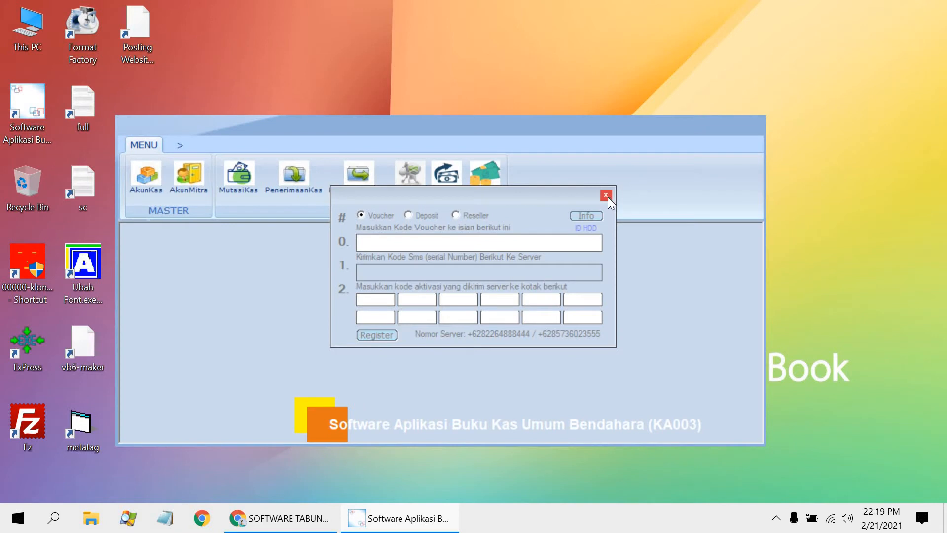
left_click(607, 196)
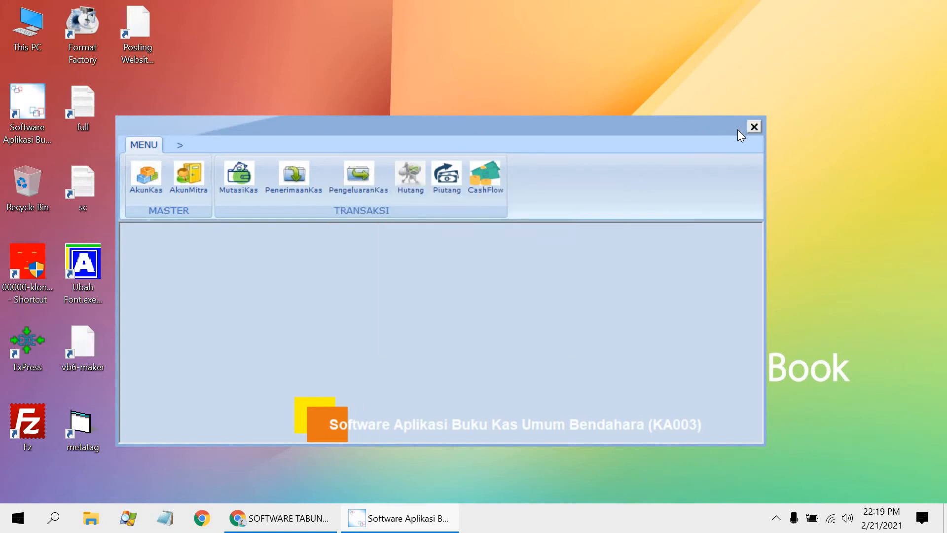
double_click(738, 129)
left_click(936, 8)
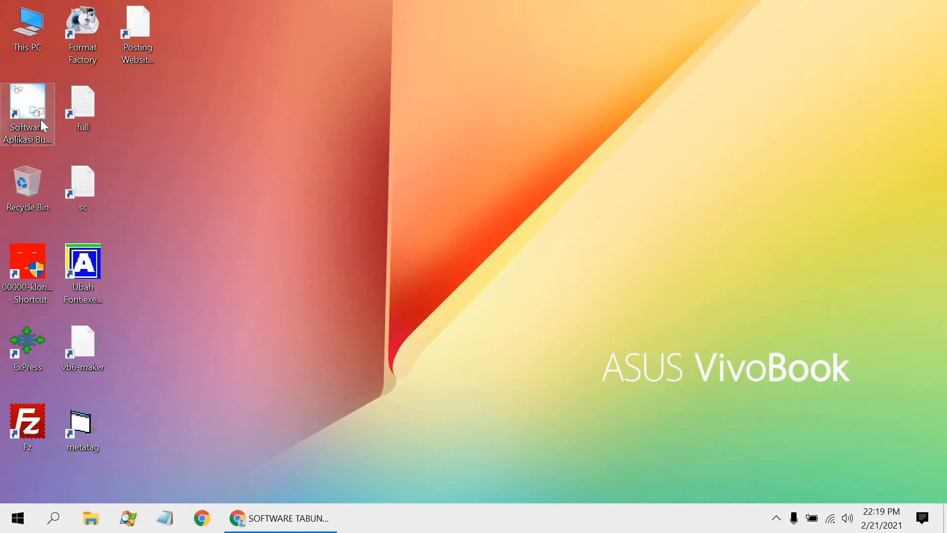
Step: Launch the KA003 application from the desktop, log in as Master, maximize its window and dismiss the registration dialog
double_click(40, 120)
left_click(442, 302)
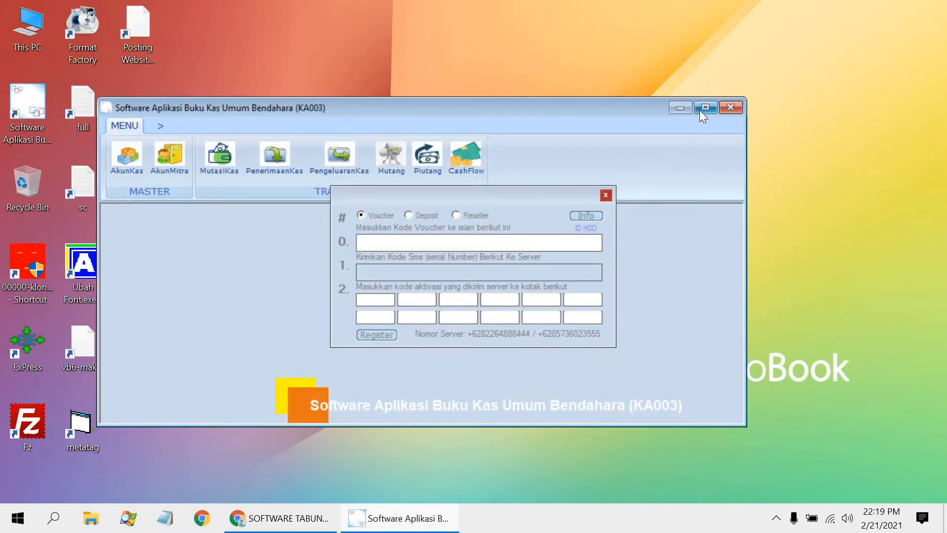
left_click(705, 108)
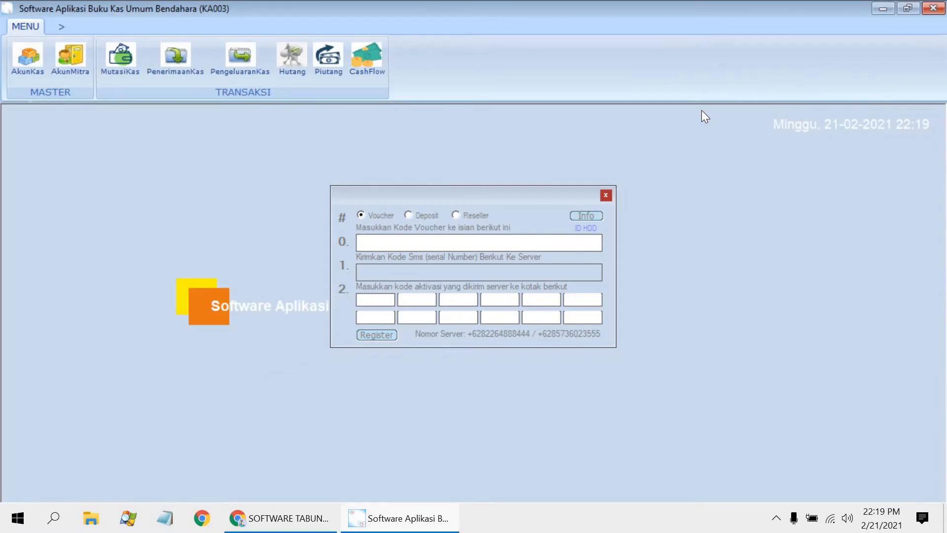
left_click(609, 197)
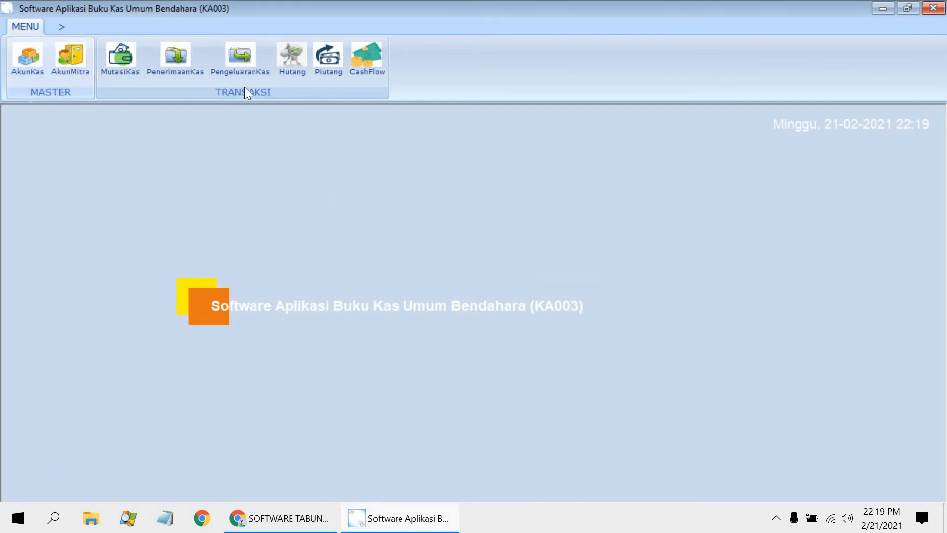
Step: Open the Akun Kas list, rename cash account 01 to Kas Laci and save it
left_click(21, 65)
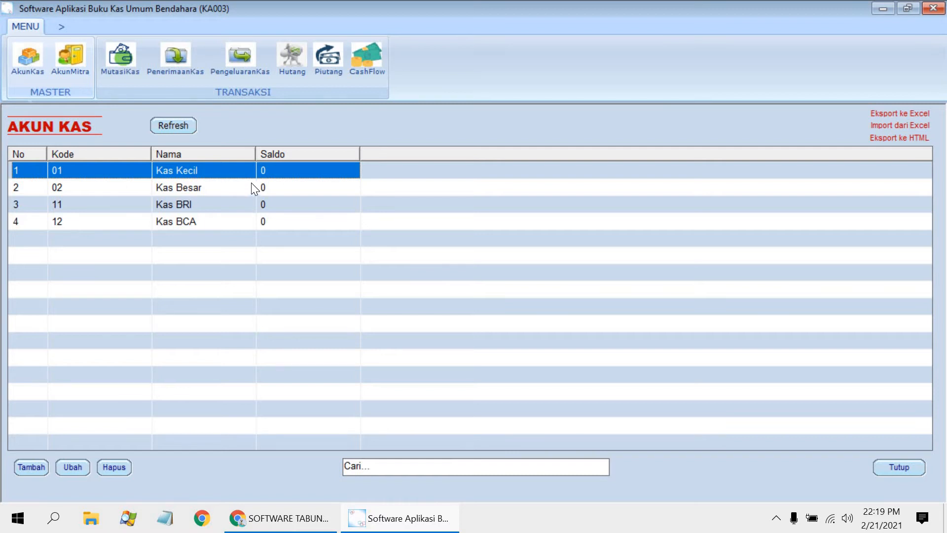
double_click(236, 172)
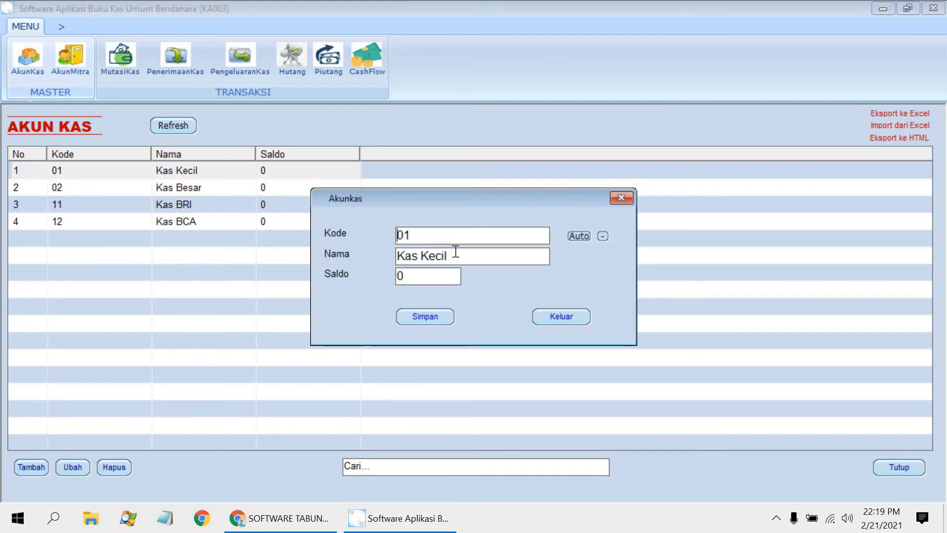
double_click(445, 255)
type("Laci")
left_click(423, 318)
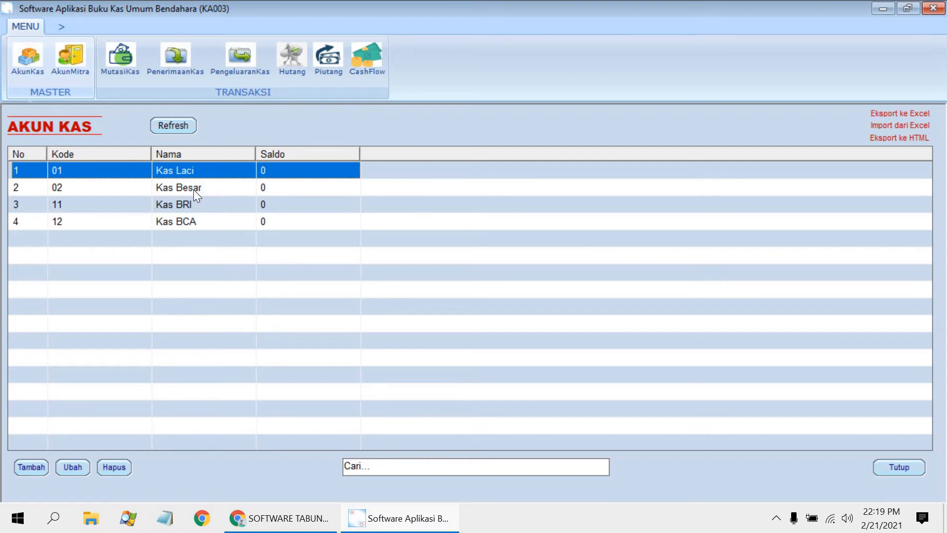
Step: Rename cash account 02 to Kas Brangkas and save it
double_click(193, 189)
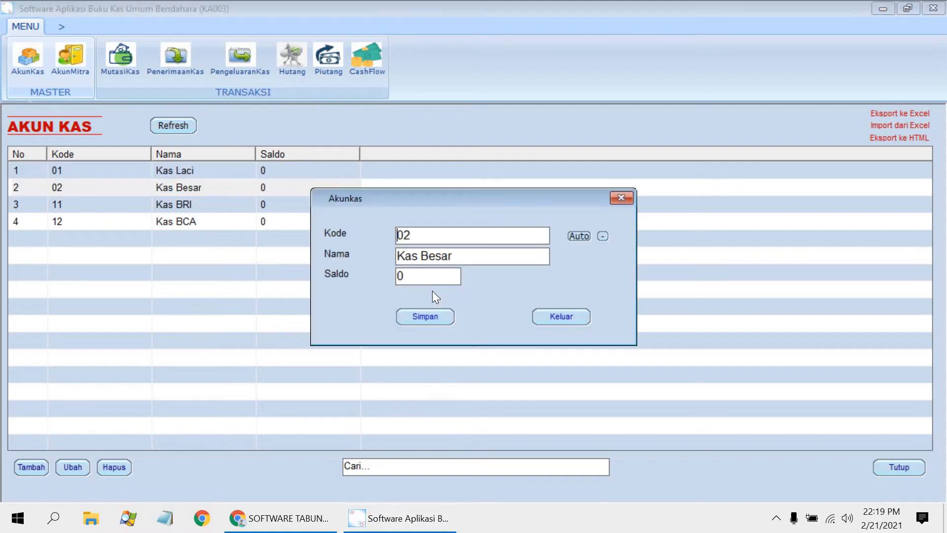
double_click(437, 255)
type("Brangkas")
left_click(423, 322)
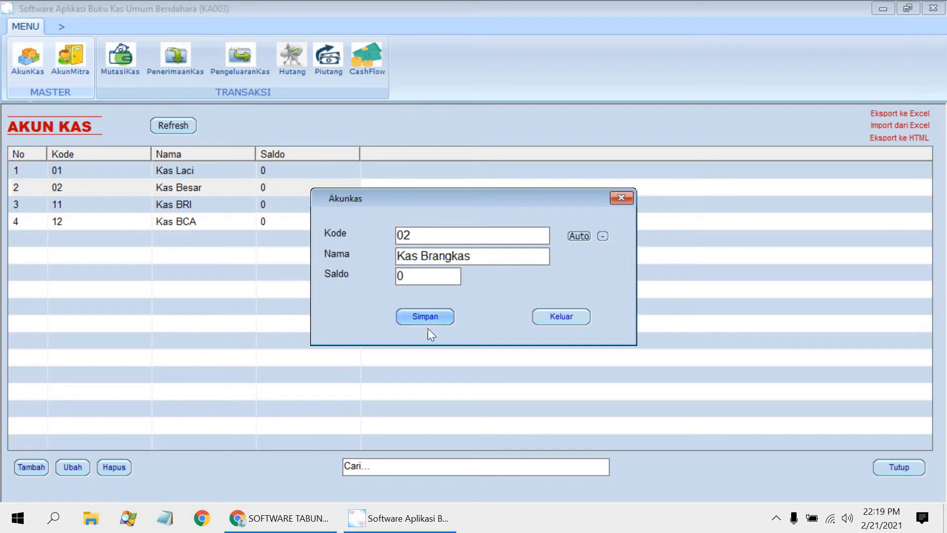
Step: Rename cash account 11 to Rekening BRI and save it
double_click(193, 205)
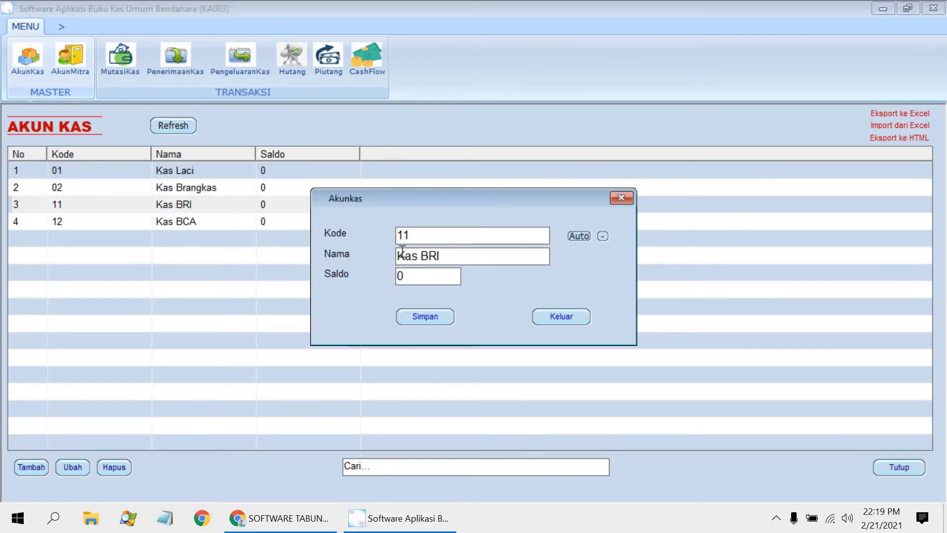
double_click(402, 254)
type("Rekening")
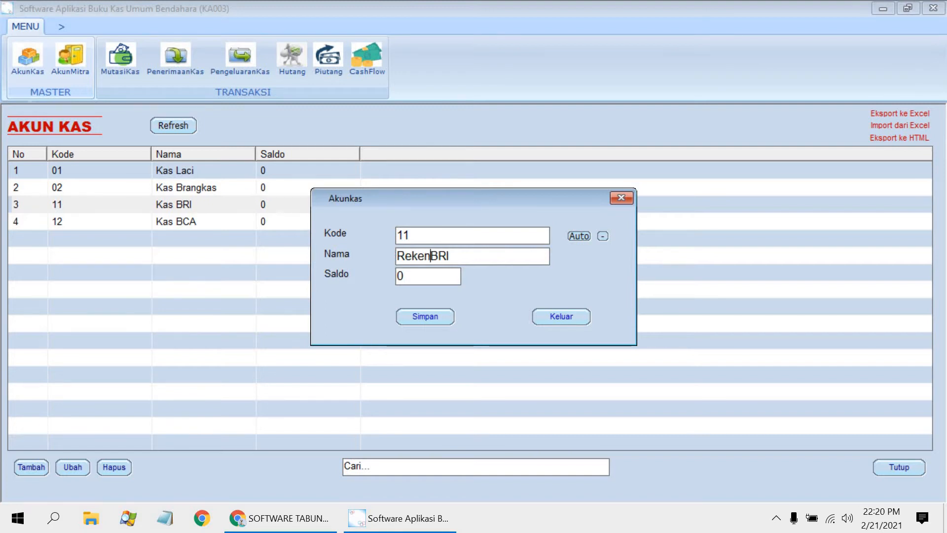
left_click(438, 316)
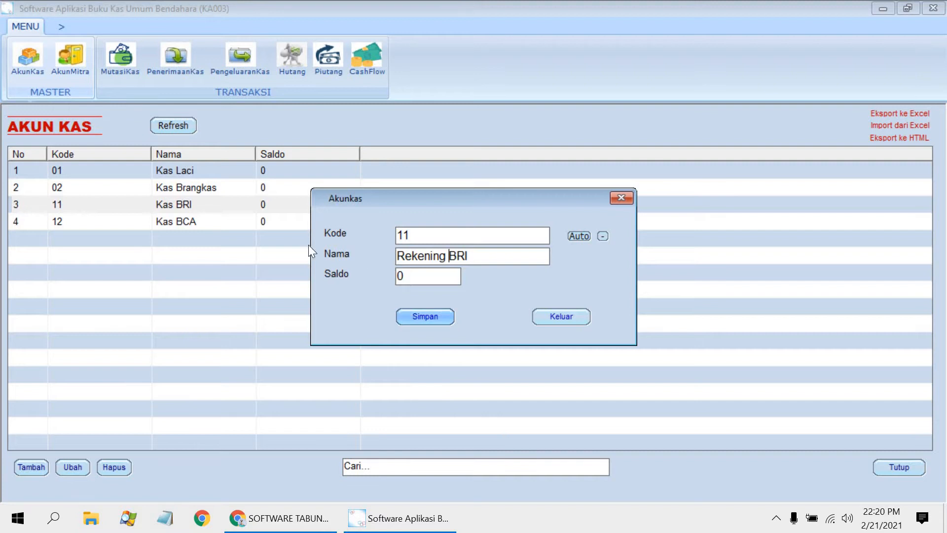
Step: Rename cash account 12 to Rekening BCA and save it
double_click(224, 218)
left_click_drag(418, 256, 385, 262)
type("Rekeni")
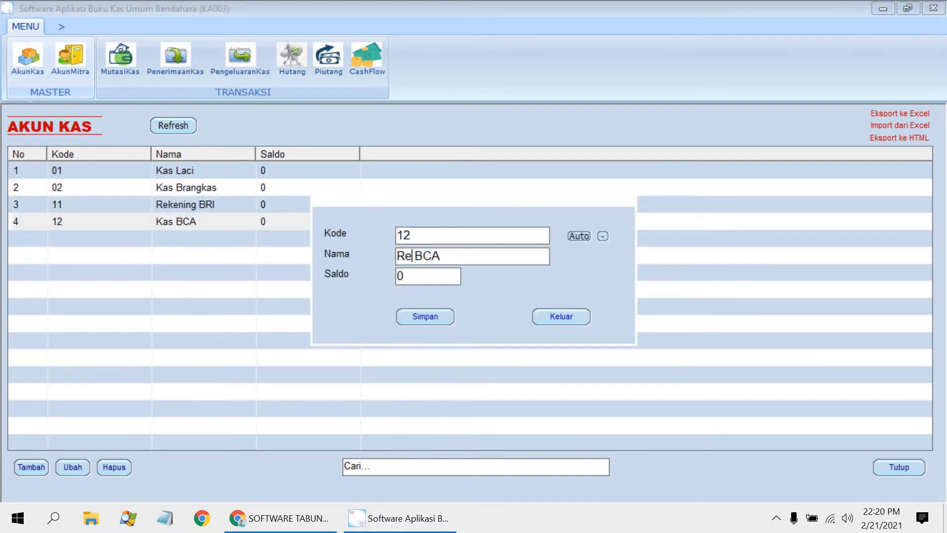
type("ng")
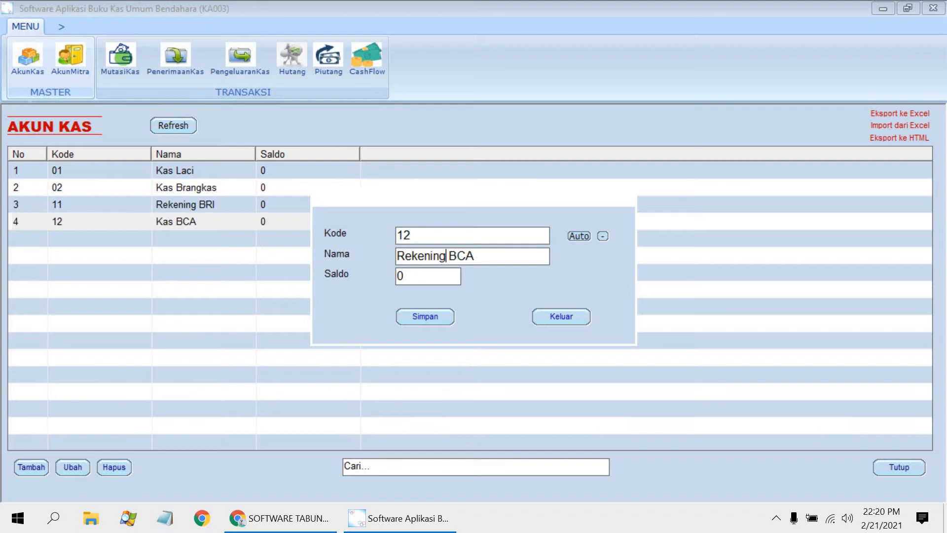
left_click(414, 316)
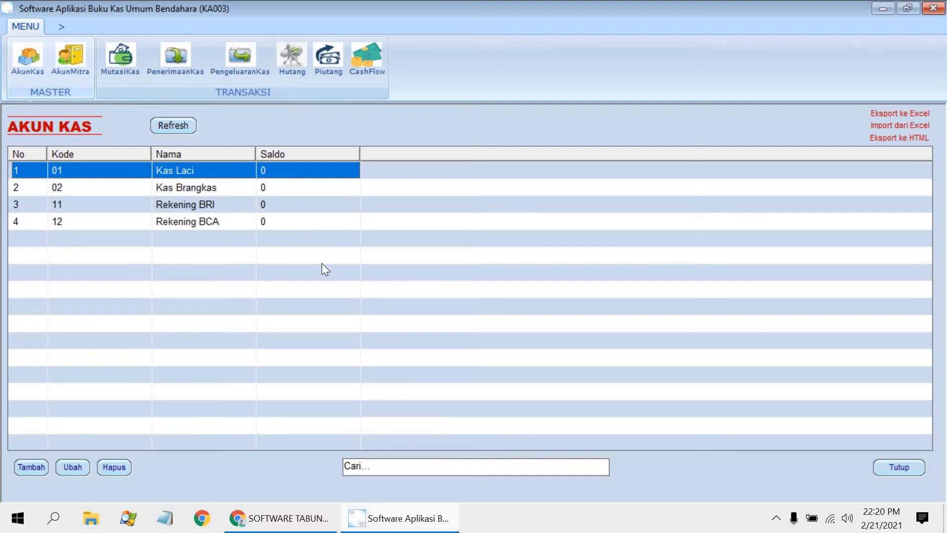
Step: Add a cash account with code 13, name Rek Bank Jatim and balance 0, and save it
left_click(28, 470)
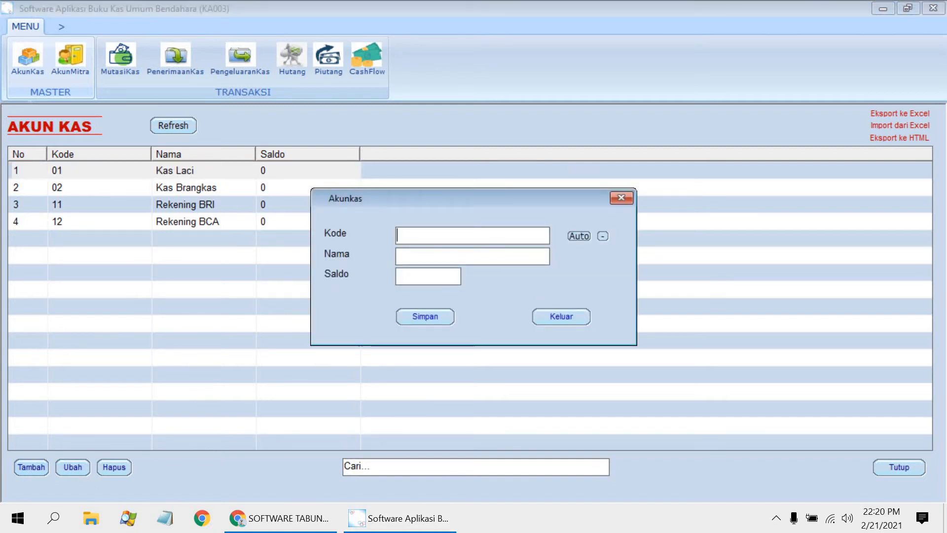
type("13")
type("Rek")
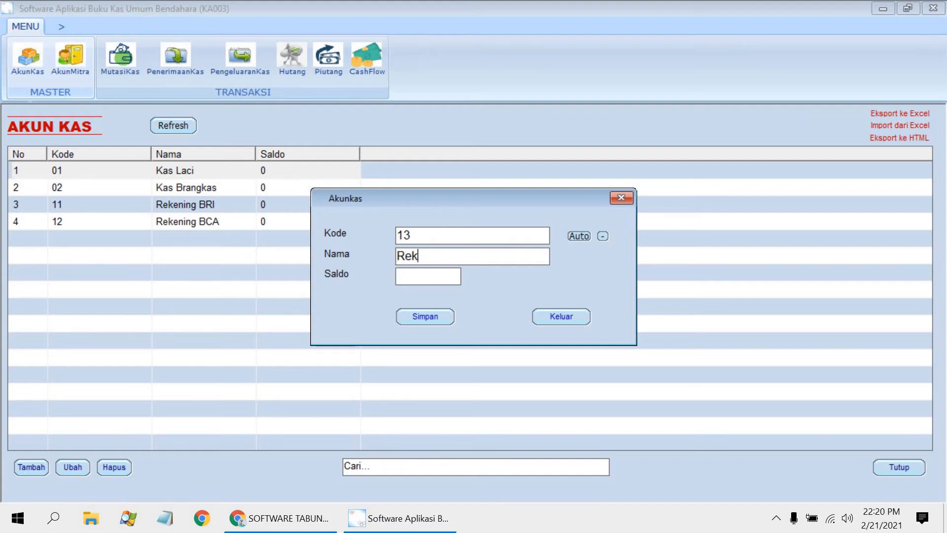
type(" Ma")
type("nk")
key("BackSpace")
key("BackSpace")
key("BackSpace")
key("BackSpace")
key("BackSpace")
type("Bank Jatim")
type("0")
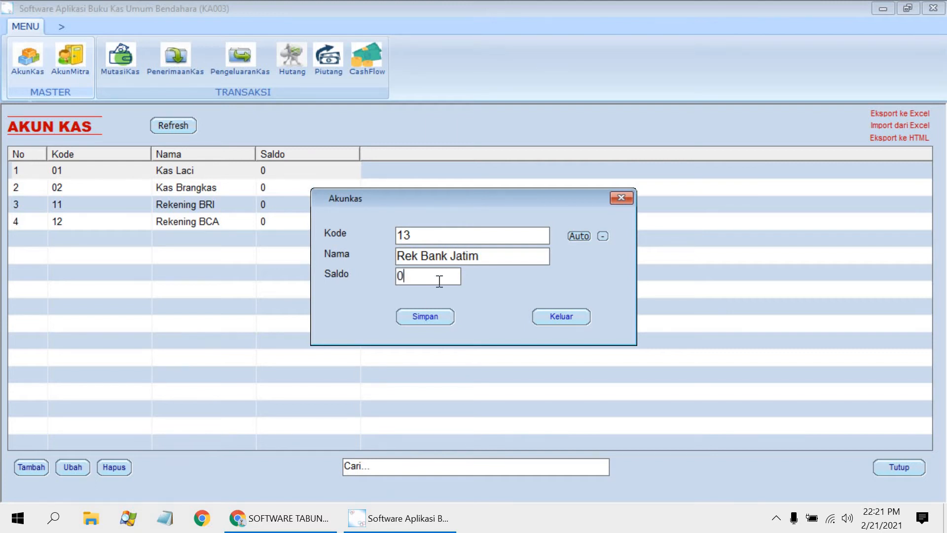
left_click(423, 318)
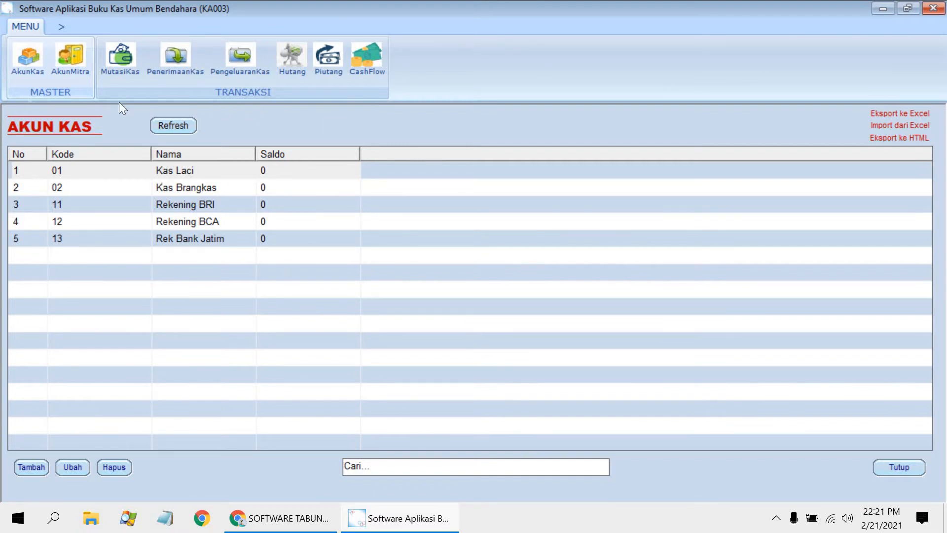
Step: Open the Akun Mitra list and start a new partner with an automatic code and the name PLN
left_click(80, 72)
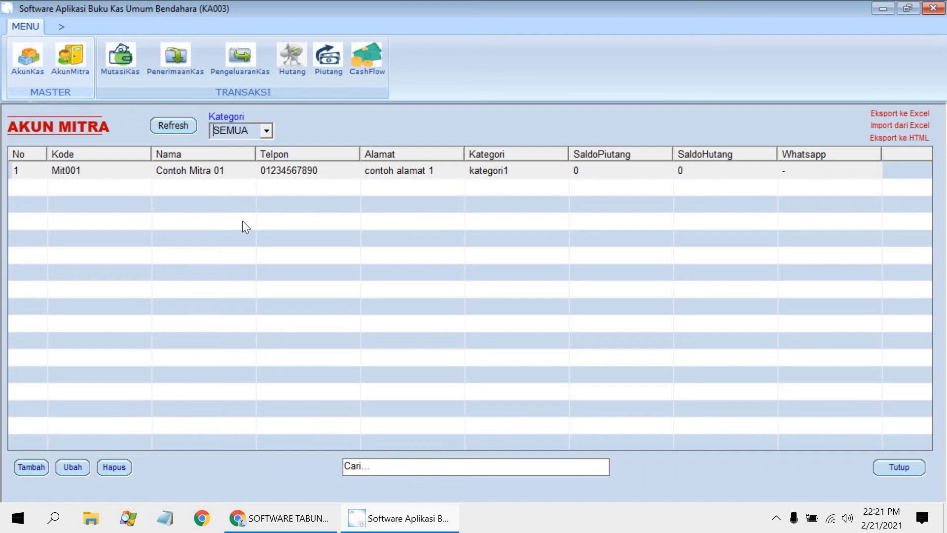
left_click(30, 467)
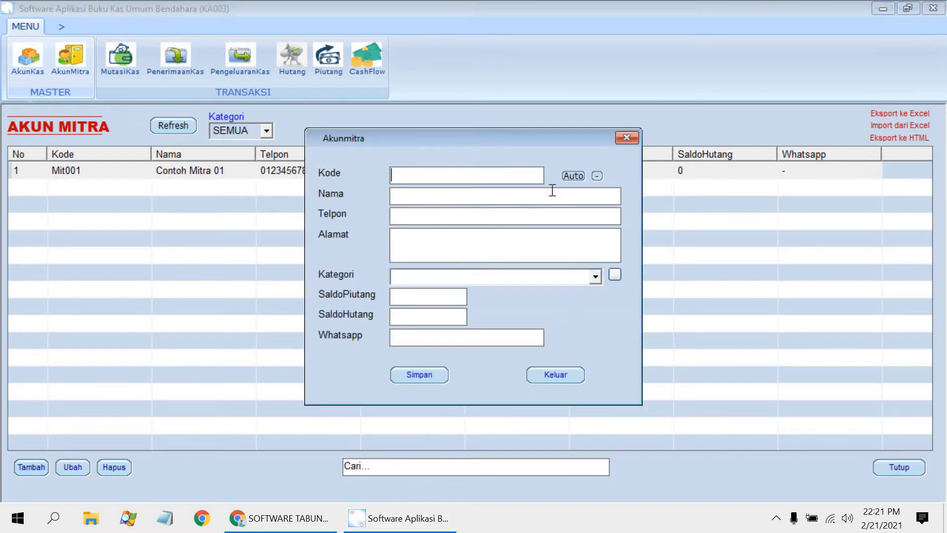
left_click(569, 175)
left_click(490, 204)
type("PLN")
Step: Fill the remaining fields of the PLN partner record with a dash and save it
left_click(475, 214)
type("-")
left_click(465, 251)
type("-")
key("Tab")
type("-")
key("Tab")
type("-")
key("Tab")
type("-")
left_click(426, 371)
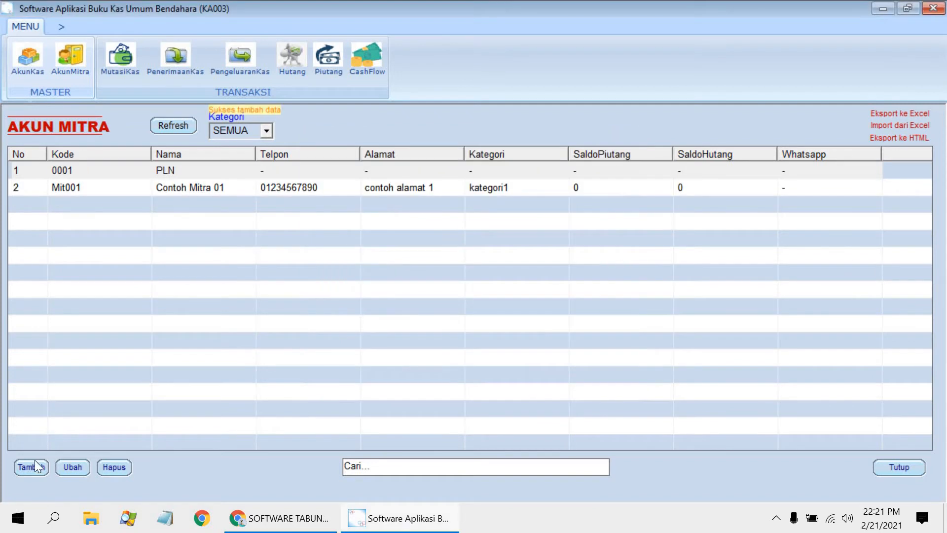
Step: Start another new partner with an automatic code and the name Dinas Kebersihan
left_click(579, 180)
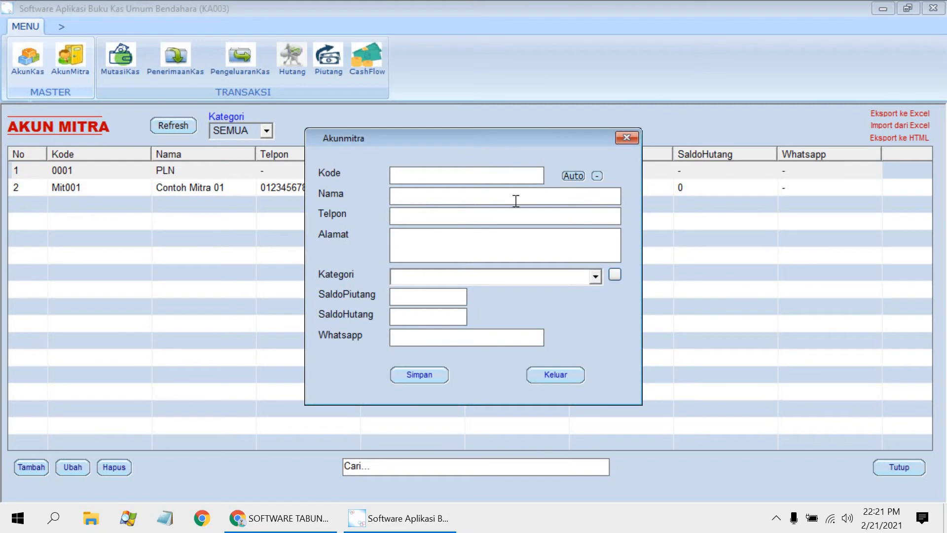
left_click(514, 201)
type("Dinas ")
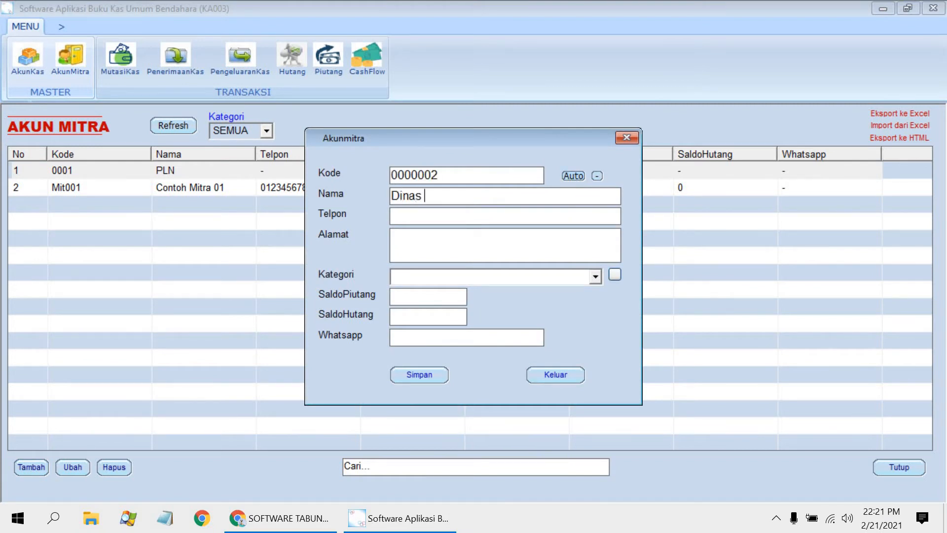
type("Kebersihan")
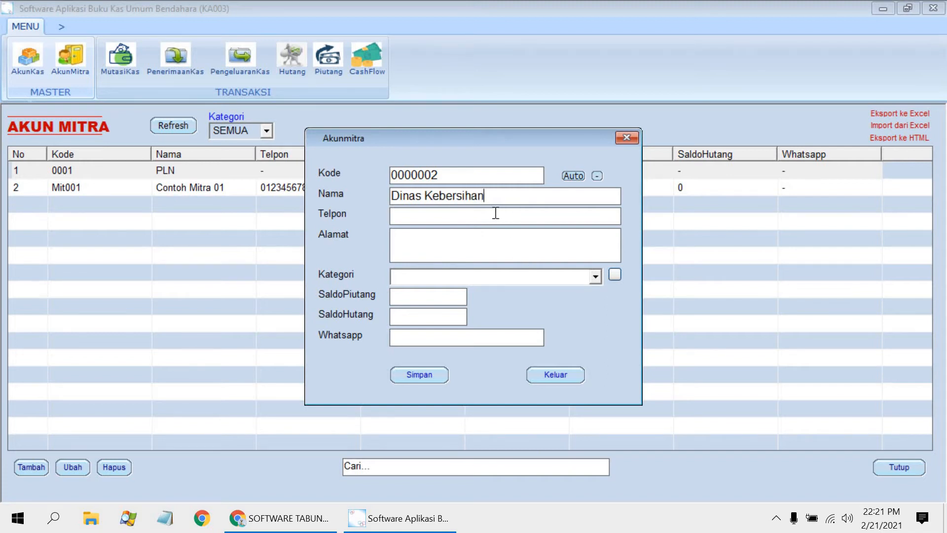
key("Tab")
type("-")
key("Tab")
type("-")
key("Tab")
type("-")
key("Tab")
type("-")
key("Tab")
left_click(417, 376)
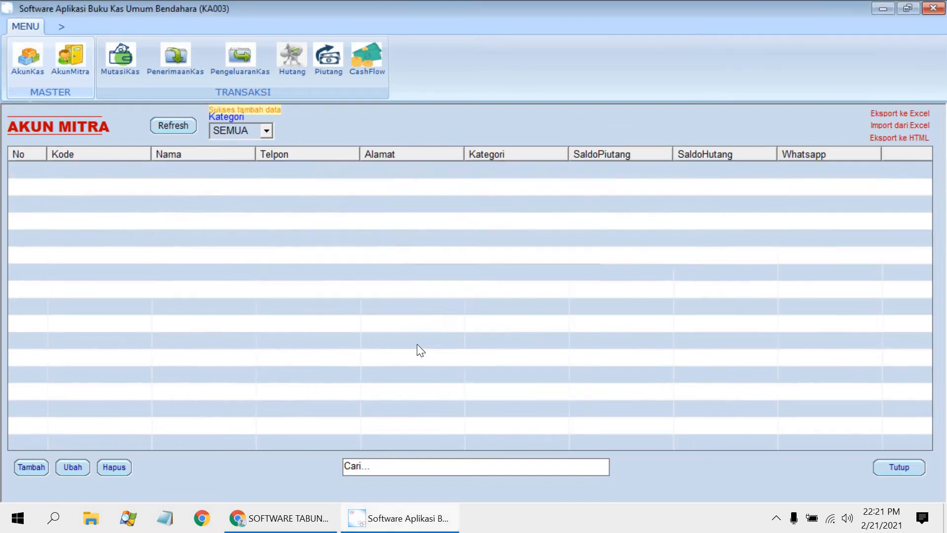
Step: Add a partner with an automatic code, the person's name and phone number, and a dash for address and category, and save it
left_click(31, 467)
left_click(572, 176)
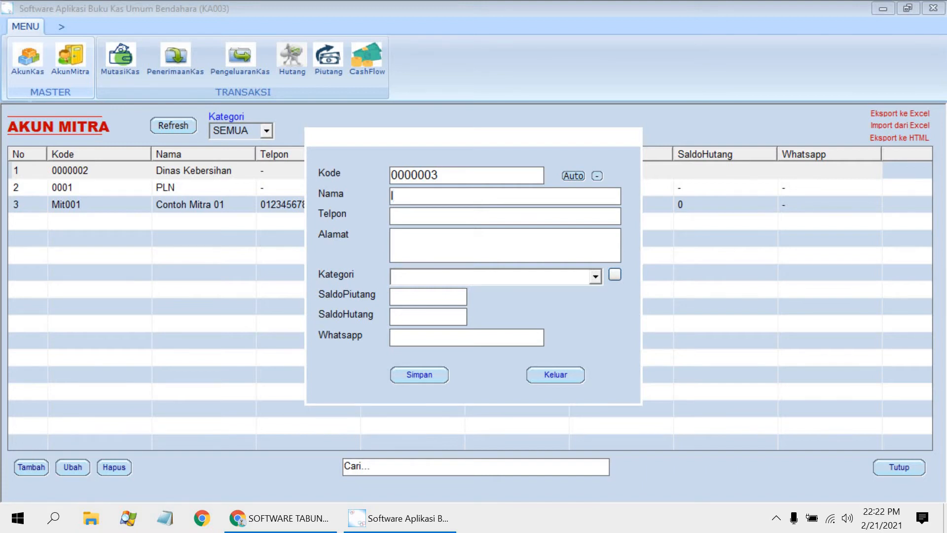
type("Pak")
type("Paijo")
type("12")
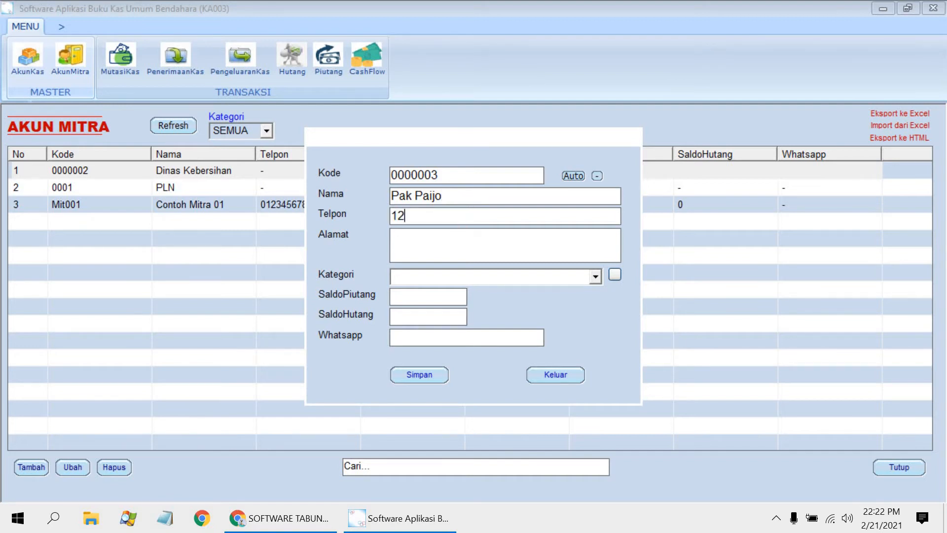
type("34567890")
key("Tab")
type("-")
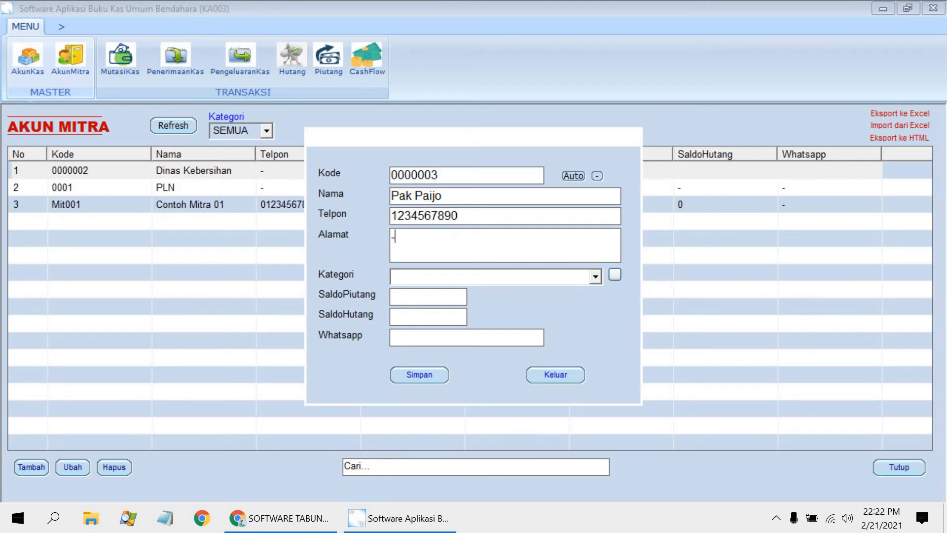
left_click(455, 271)
type("-")
left_click(418, 378)
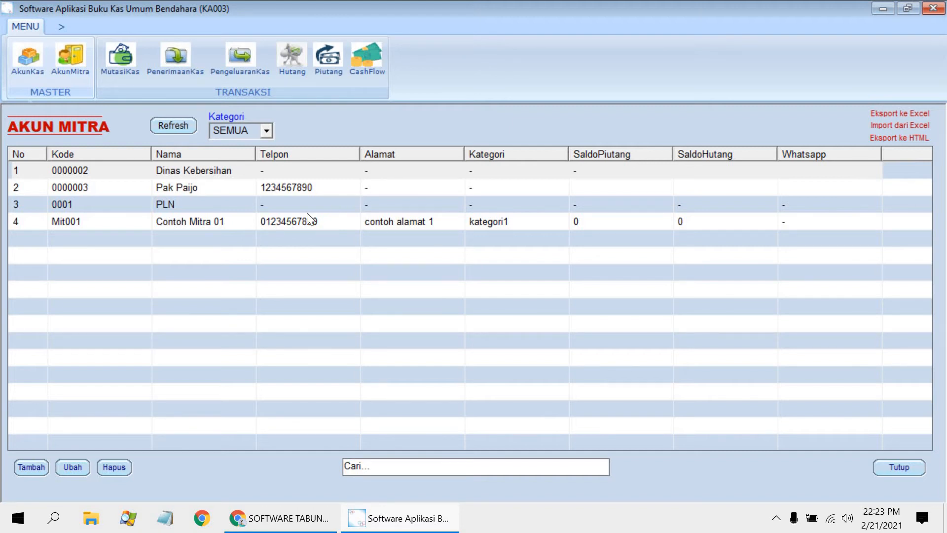
Step: From the Contoh Mitra 01 record, add the partner categories Karyawan, Pelanggan and Kwajiban, and close the record without saving it
double_click(285, 221)
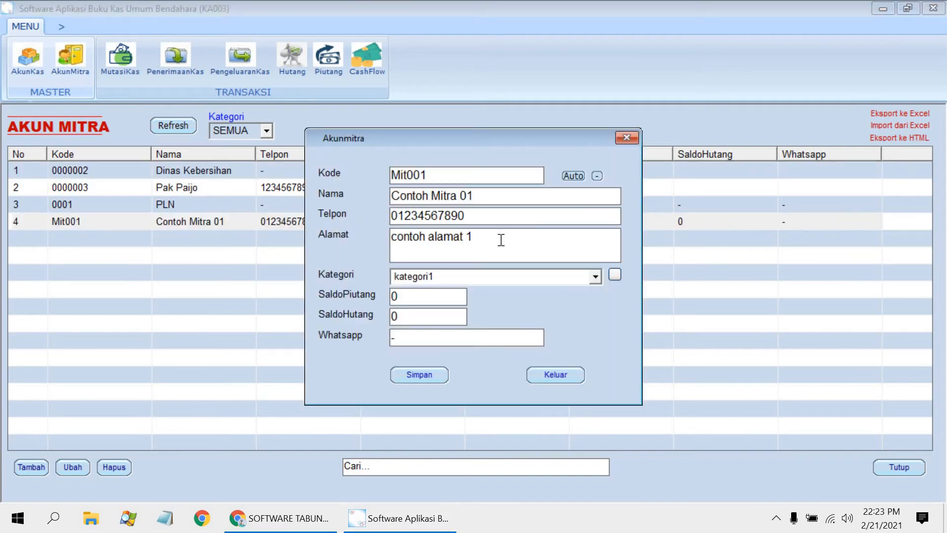
left_click(615, 275)
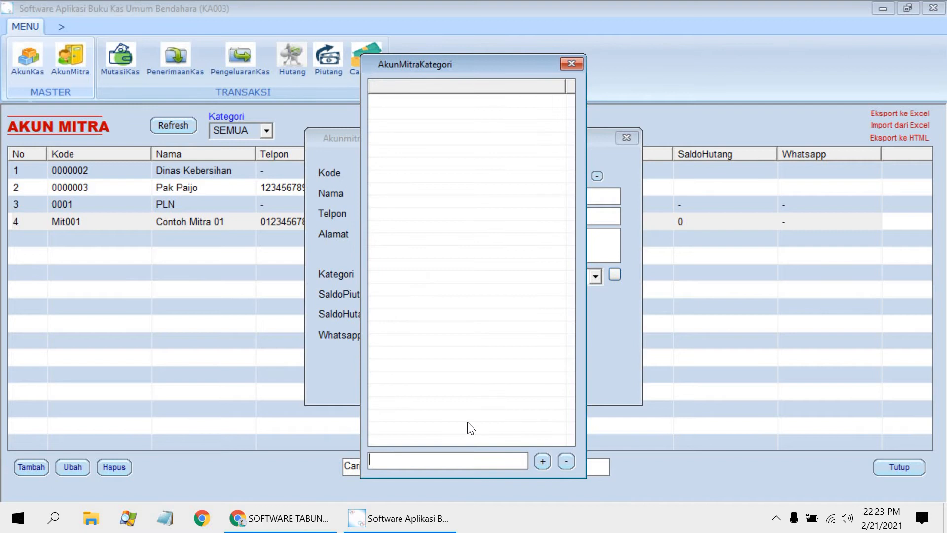
type("Karyawan")
key("Return")
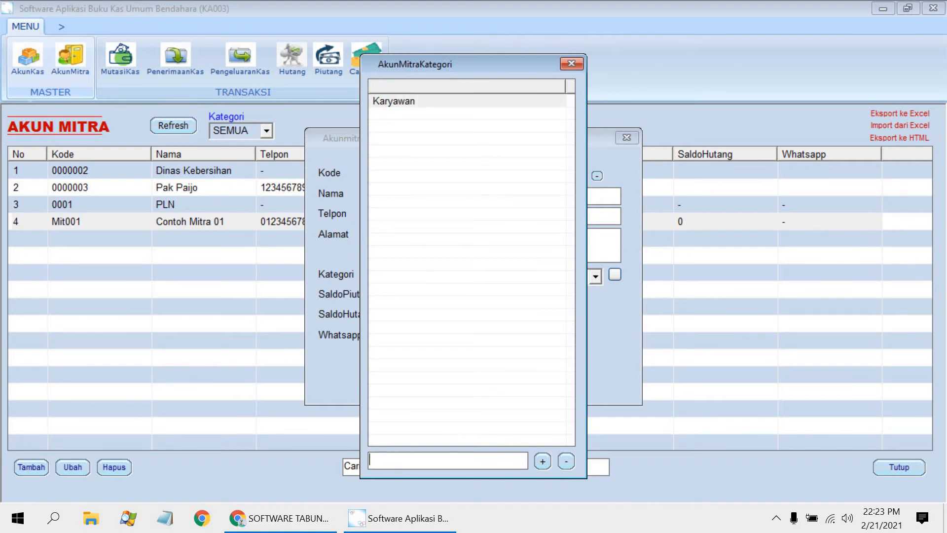
type("Pelanggan")
key("Return")
type("Kwa")
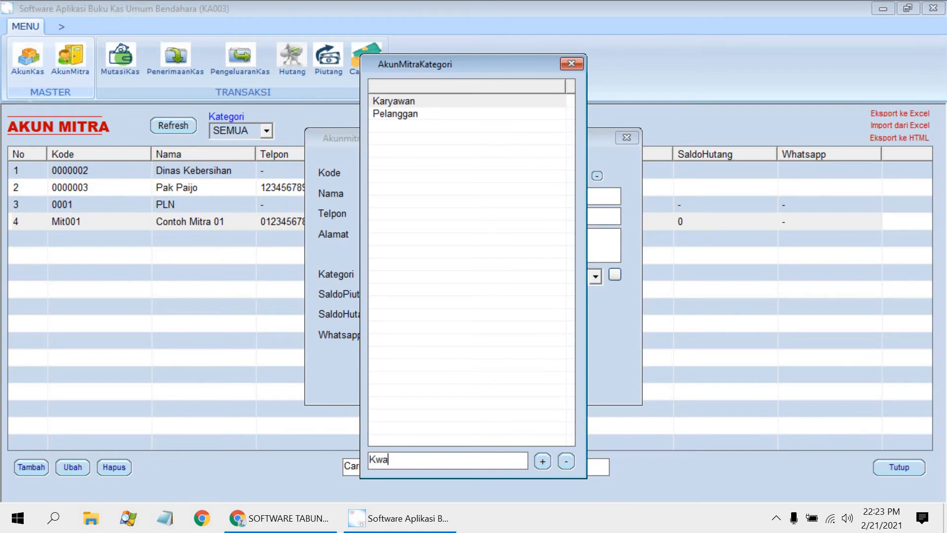
type("jiban")
left_click(543, 461)
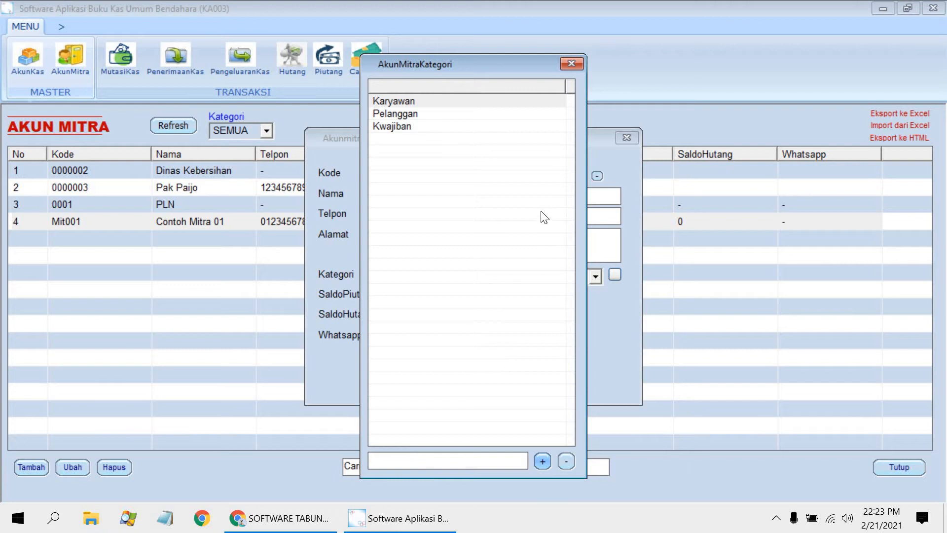
left_click(573, 64)
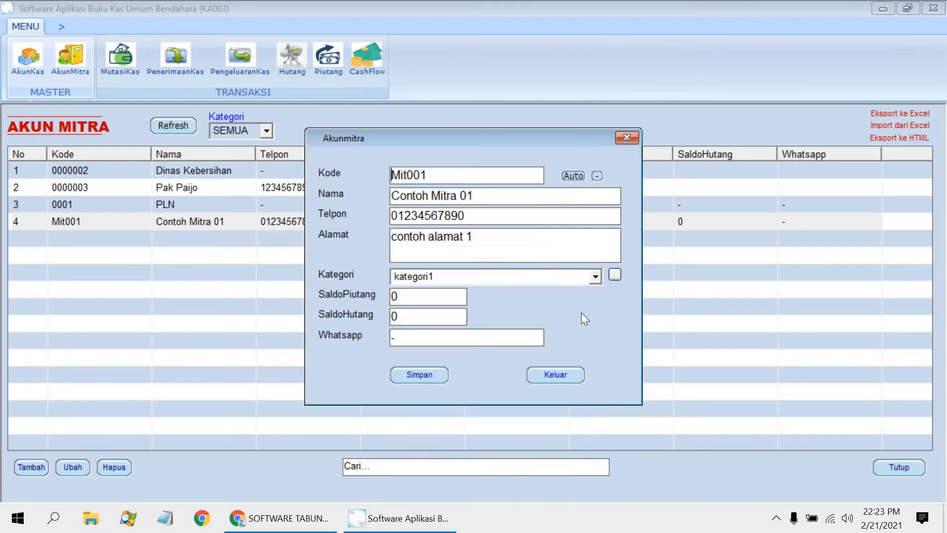
left_click(634, 140)
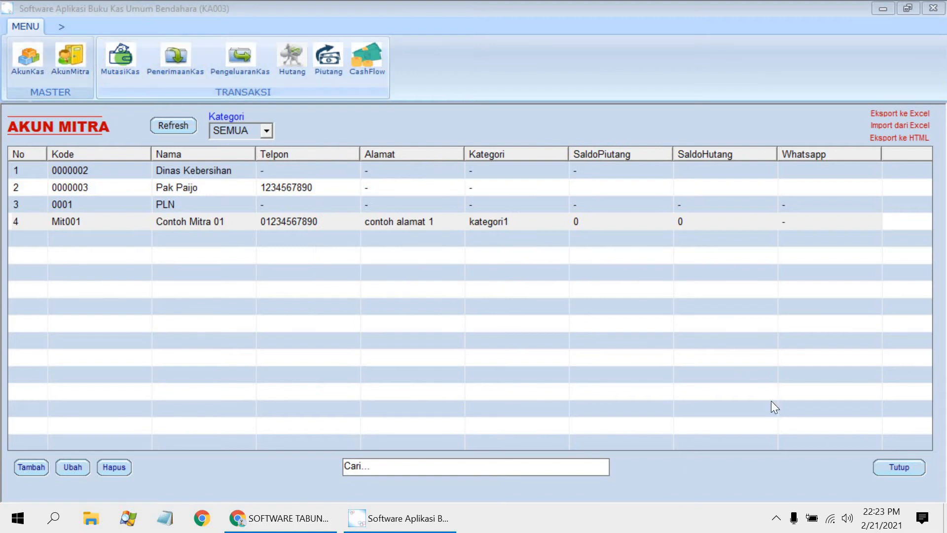
Step: Close the partner list and review the cash accounts in the Akun Kas list
left_click(895, 468)
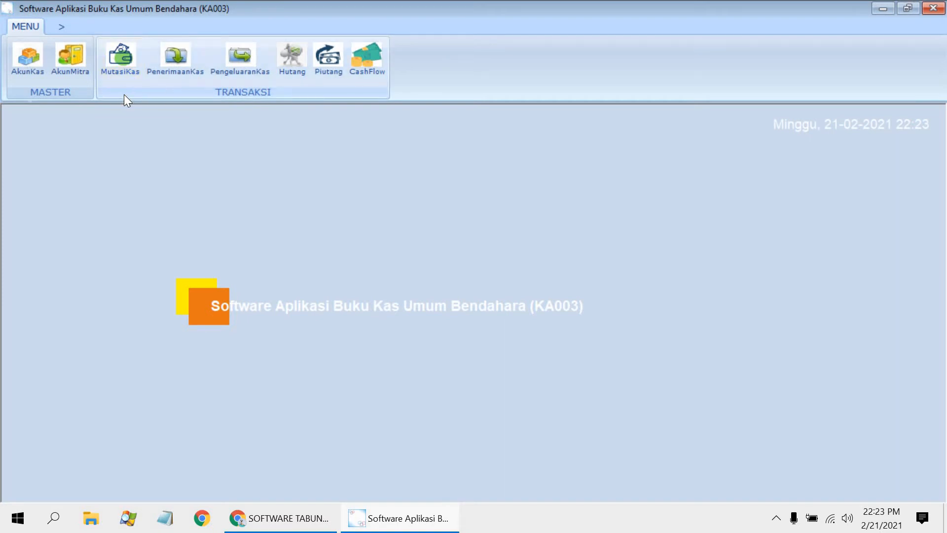
left_click(25, 70)
left_click(170, 168)
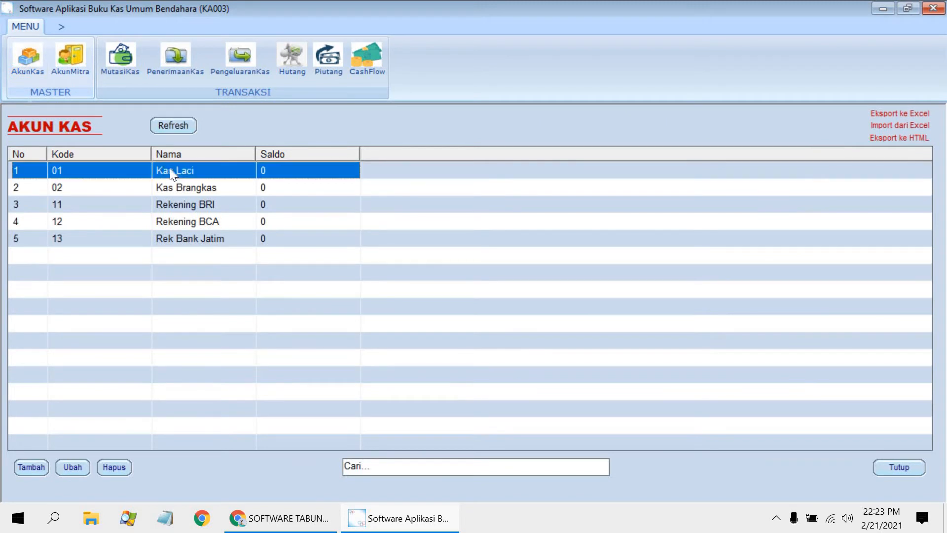
left_click(188, 185)
left_click(183, 171)
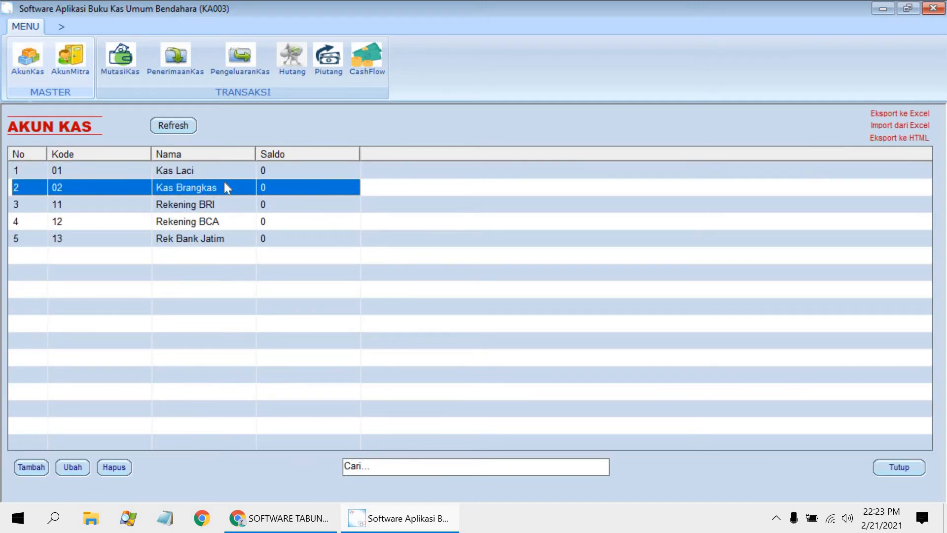
left_click(209, 221)
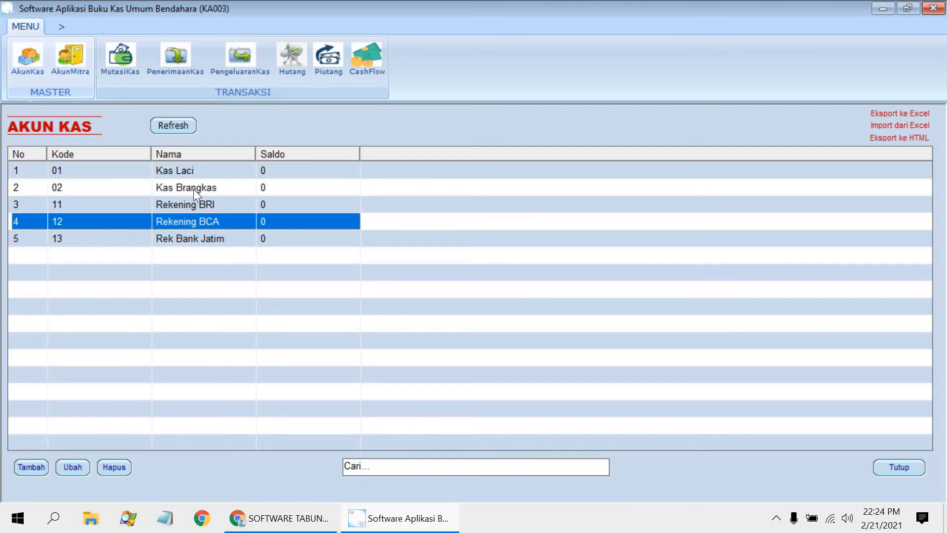
left_click(194, 188)
left_click(188, 239)
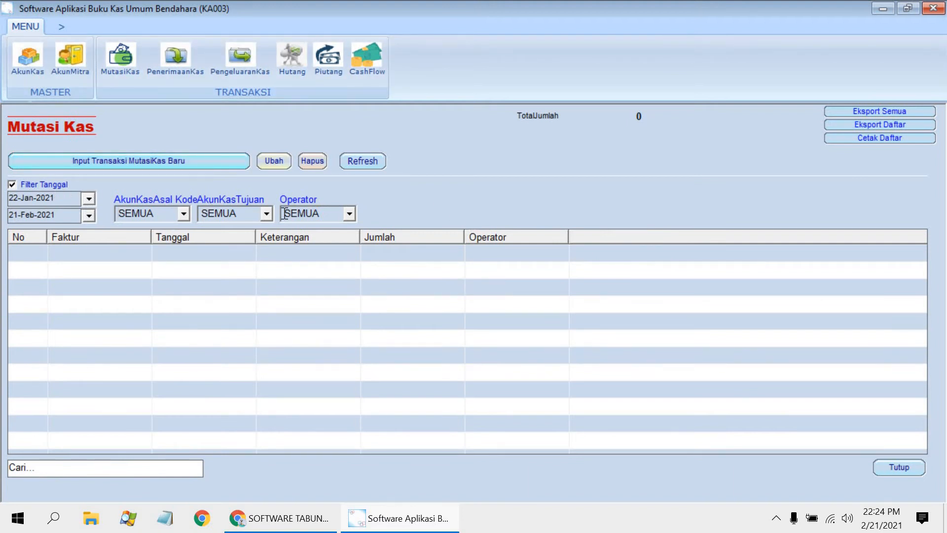
Step: Look through the Penerimaan Kas, Pengeluaran Kas and Hutang transaction modules
left_click(180, 74)
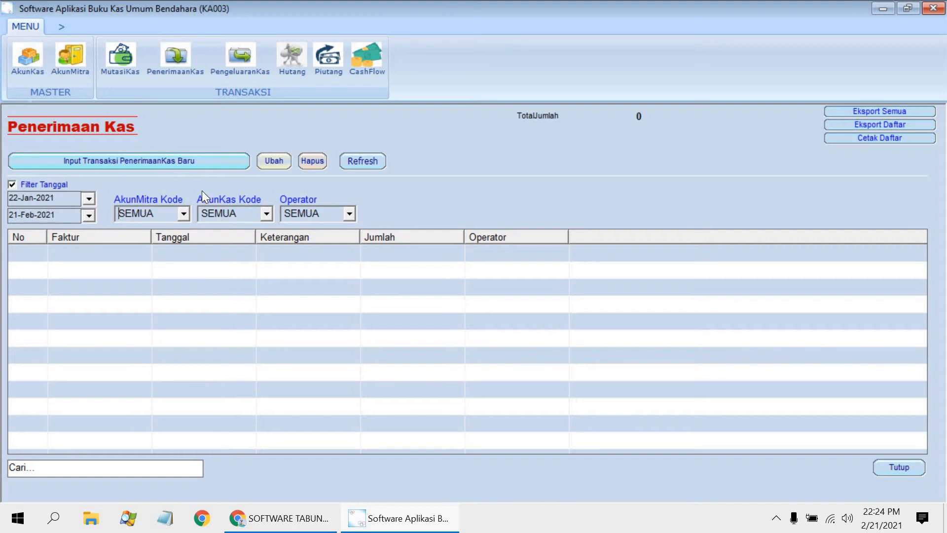
left_click(240, 62)
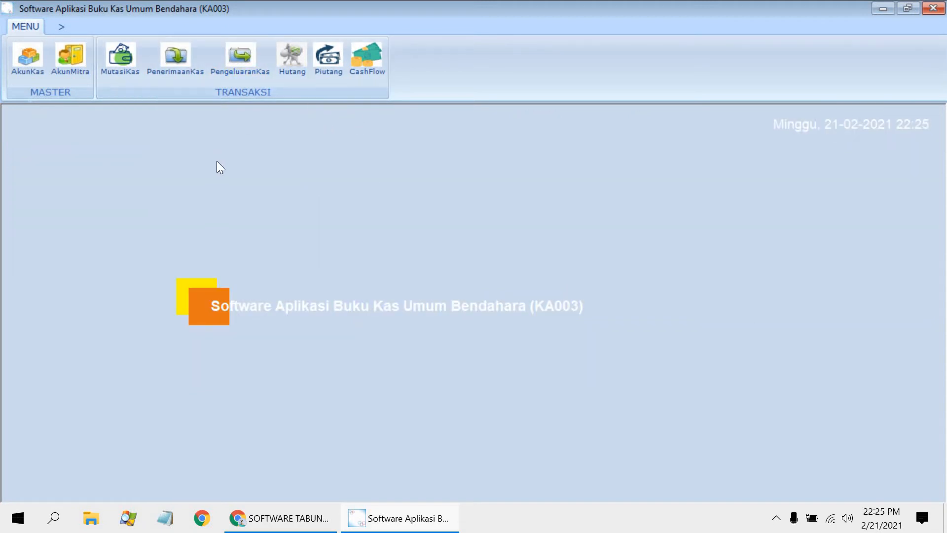
left_click(290, 62)
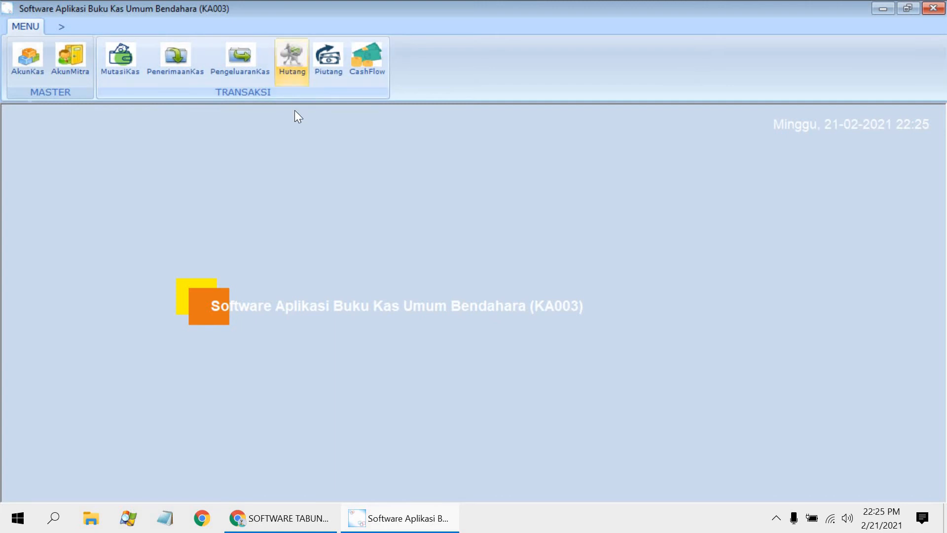
Step: Look through the Hutang, Piutang and CashFlow transaction modules
left_click(295, 68)
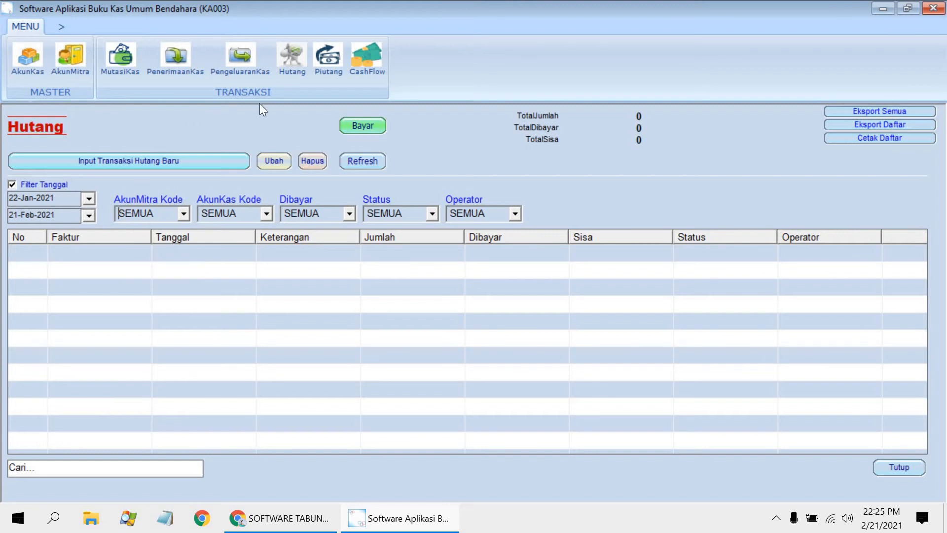
left_click(330, 74)
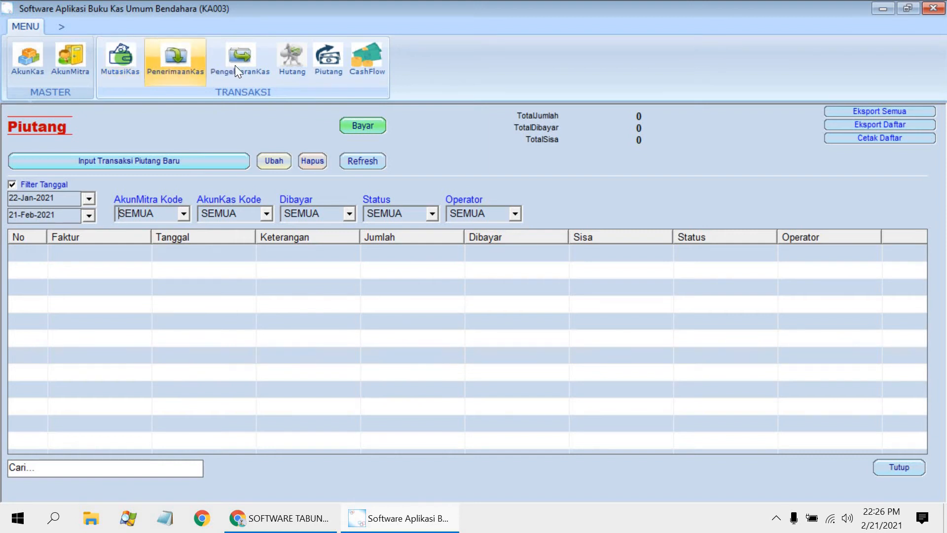
left_click(381, 58)
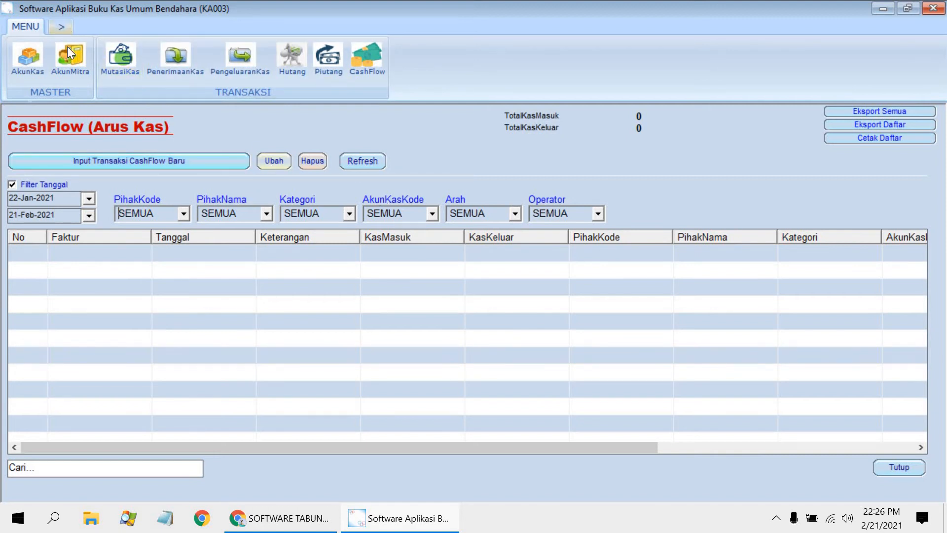
Step: Review the Pengaturan settings and the Master user's access rights, and return to the main menu without changing anything
left_click(62, 27)
left_click(80, 55)
double_click(340, 194)
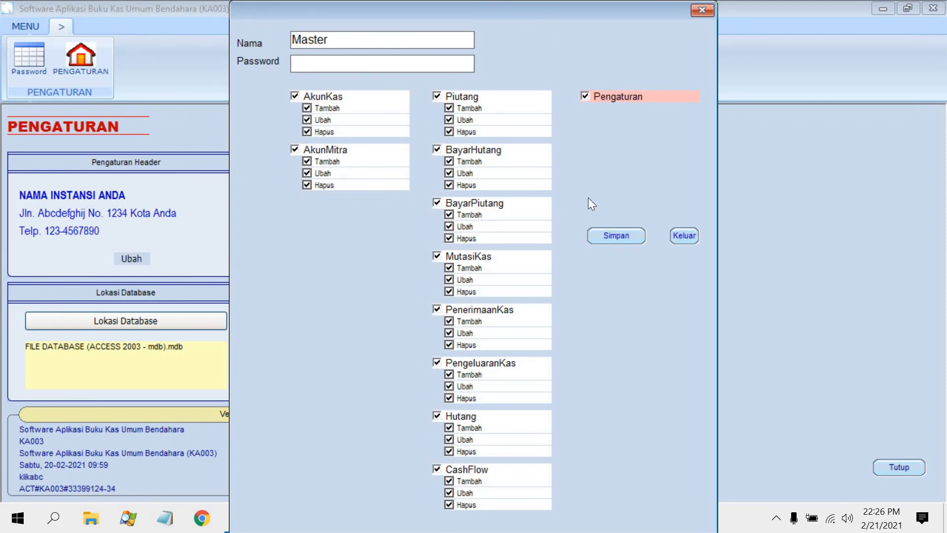
left_click(685, 238)
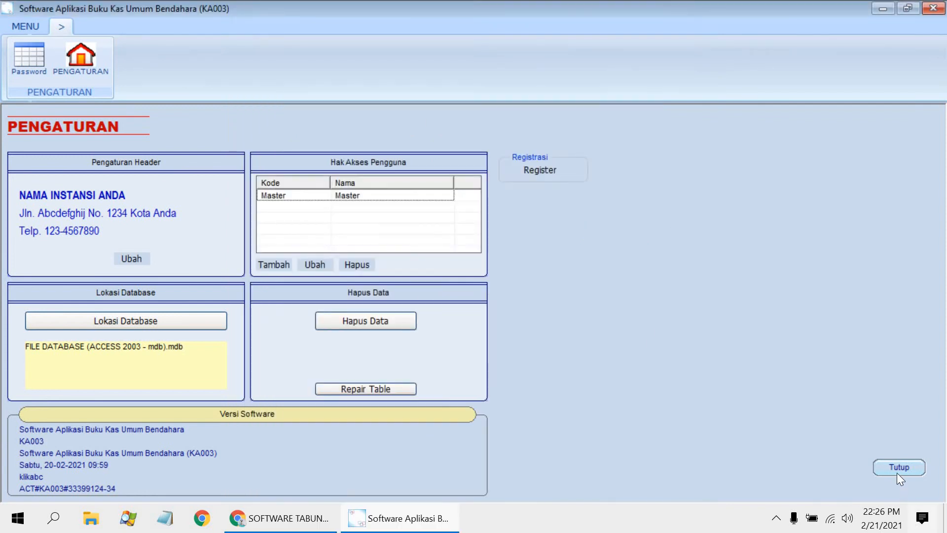
left_click(25, 26)
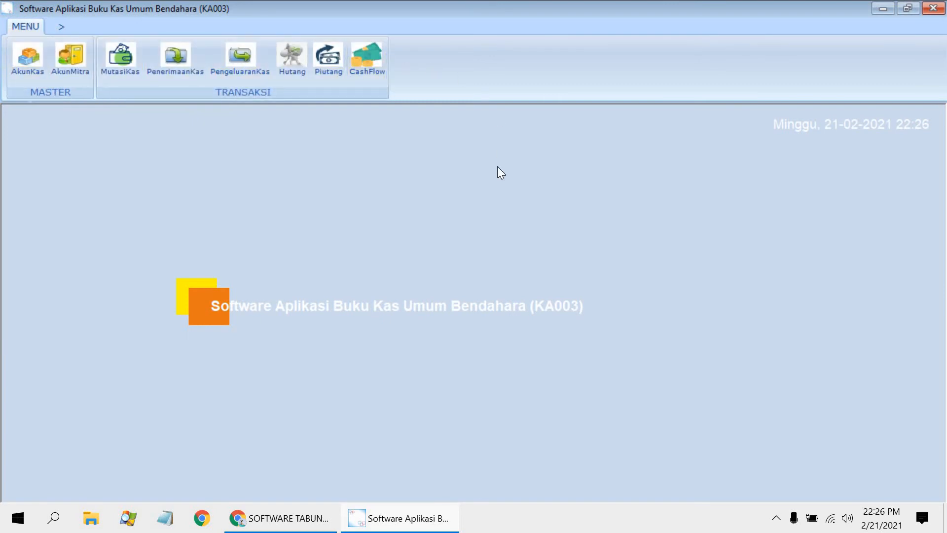
Step: Start a new Penerimaan Kas transaction with the individual person as partner and Kas Laci as the cash account
left_click(186, 50)
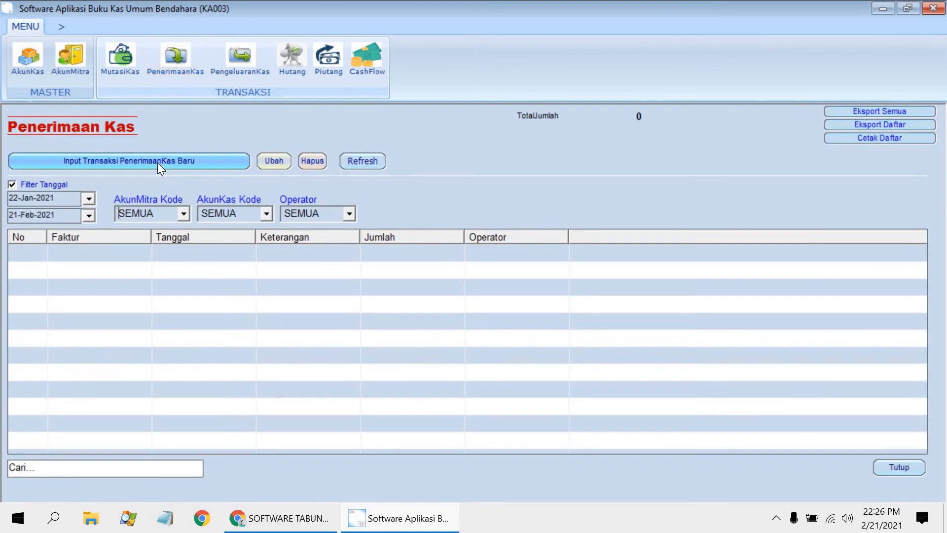
left_click(158, 162)
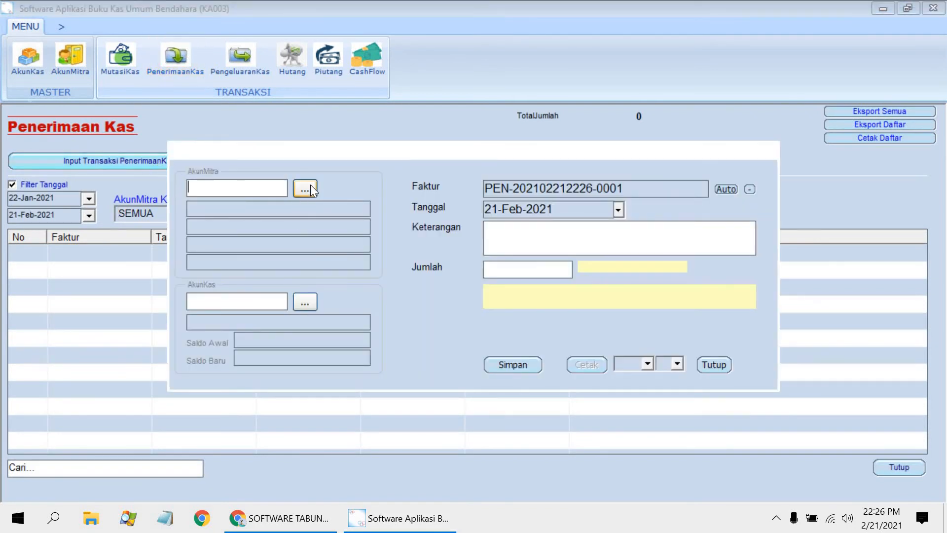
left_click(306, 189)
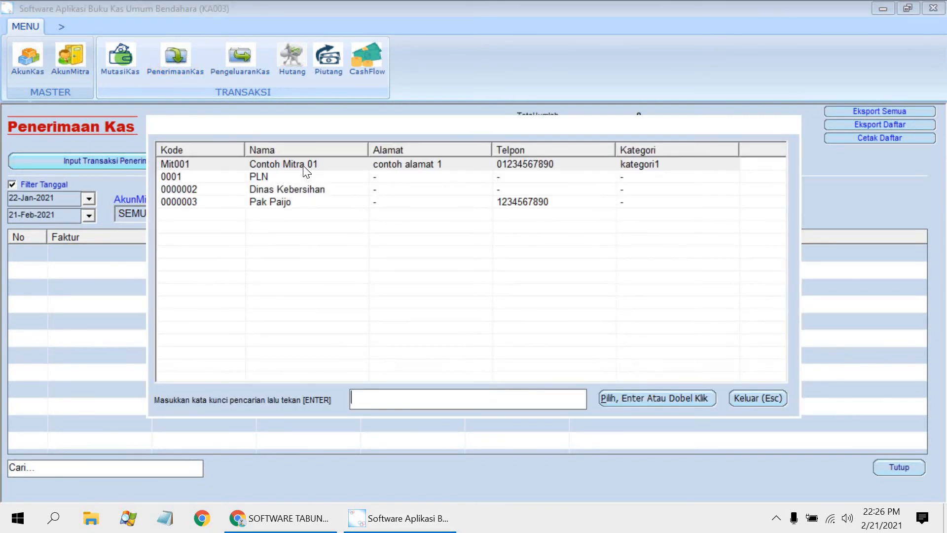
double_click(293, 202)
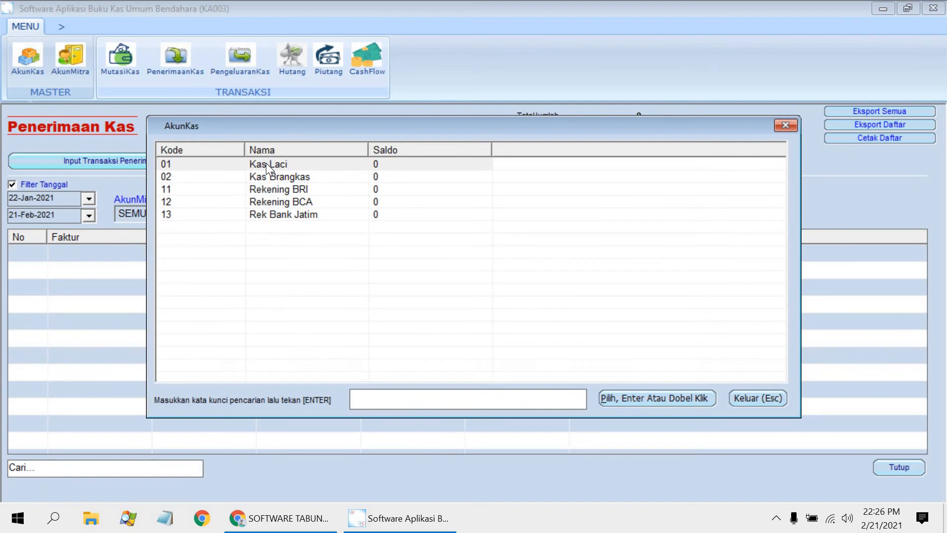
double_click(265, 163)
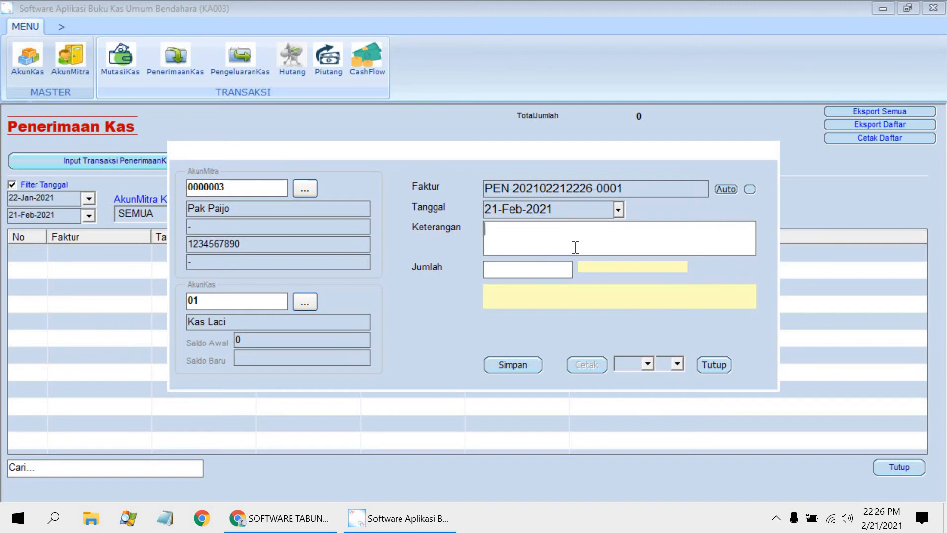
Step: Describe the cash receipt as "uang muka pesanan mebel", set its amount to 5000000 and save it
type("uang muka be")
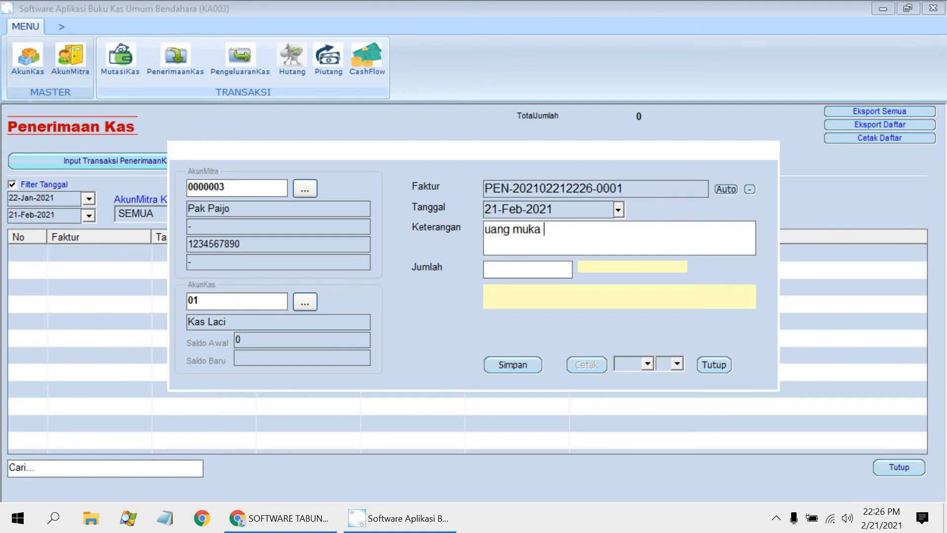
key("BackSpace")
key("BackSpace")
type("pesanan mebel")
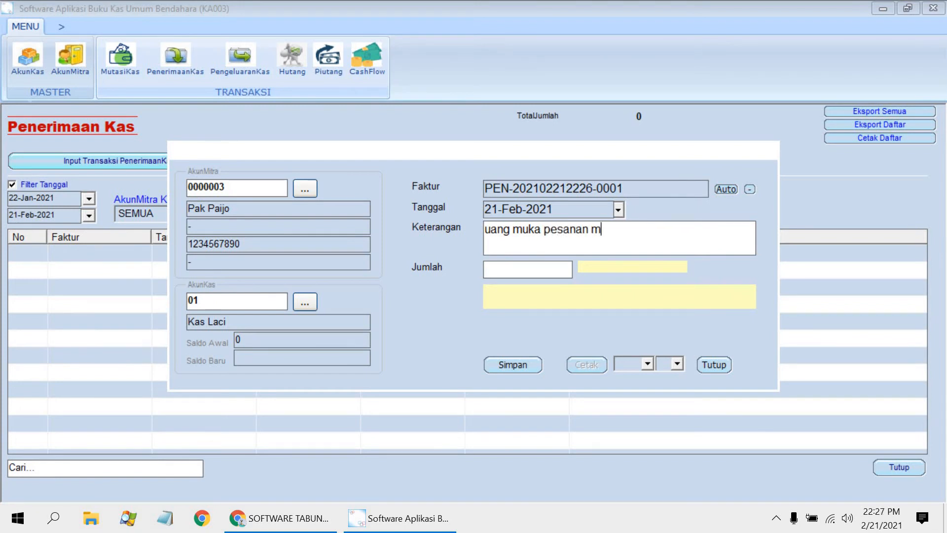
left_click(535, 273)
type("5000000")
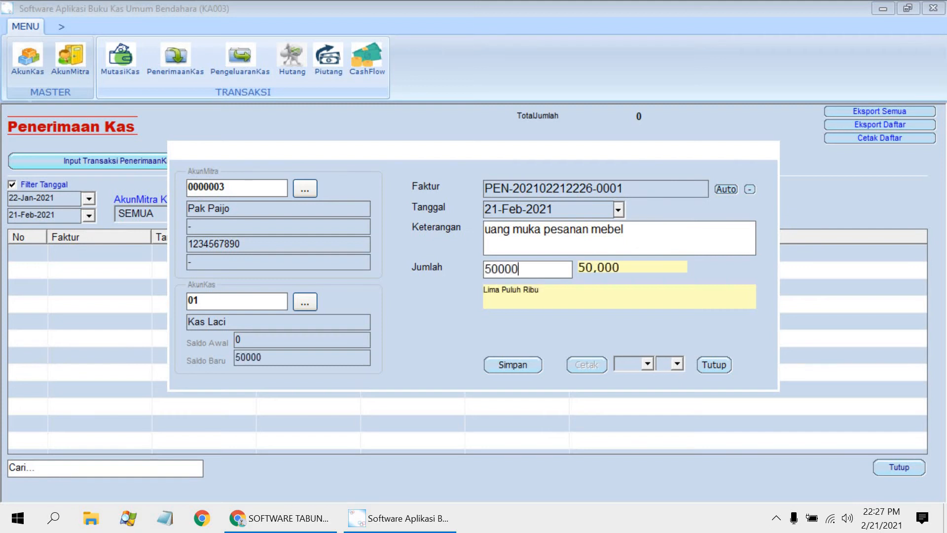
left_click(512, 364)
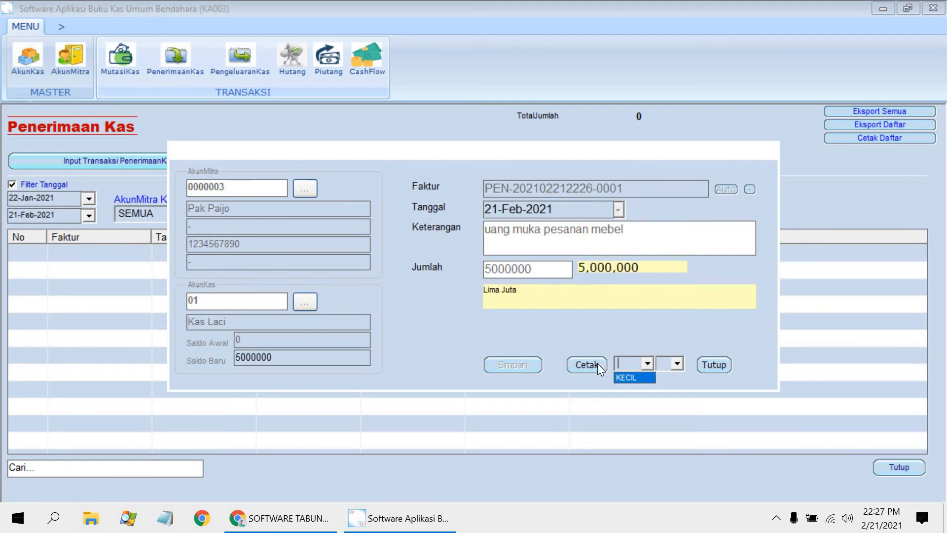
Step: Choose the KECIL print format with size 7 for the cash receipt, and close its form
left_click(631, 378)
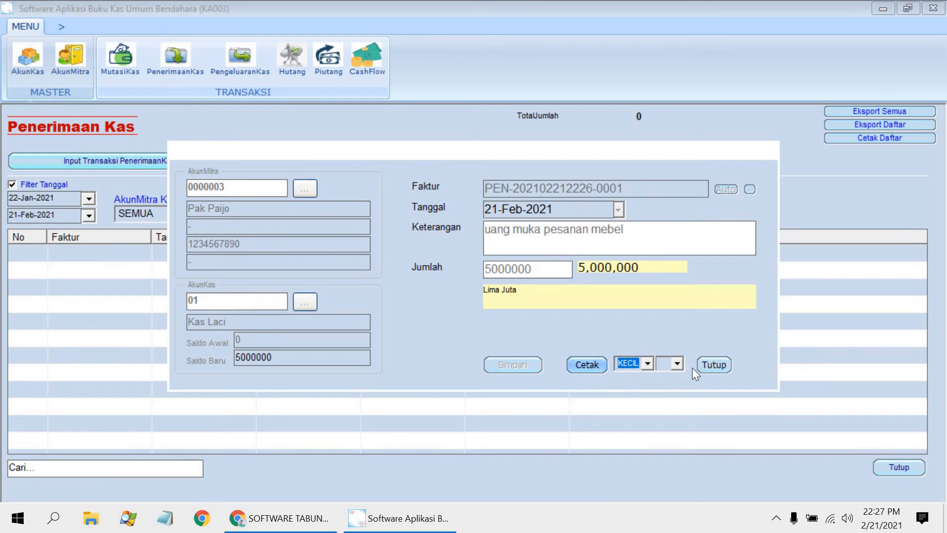
left_click(678, 364)
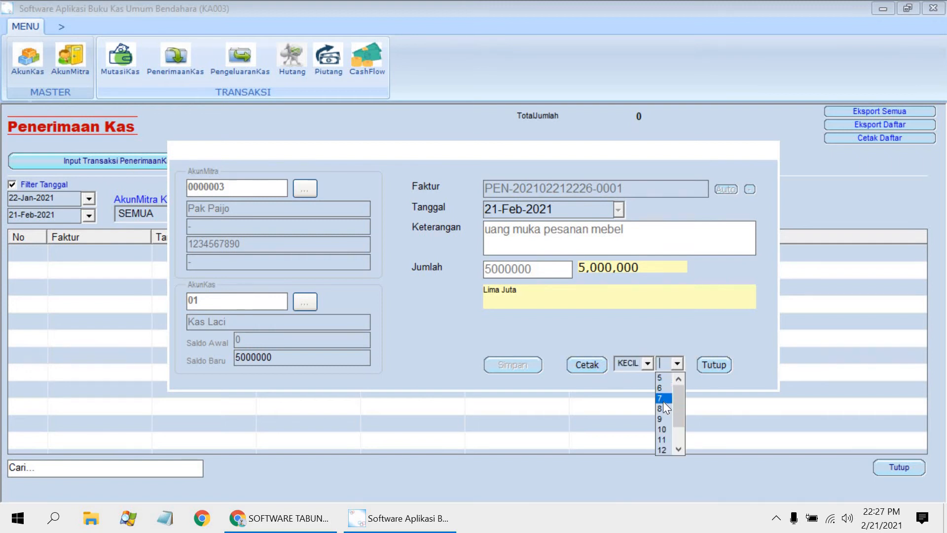
left_click(663, 401)
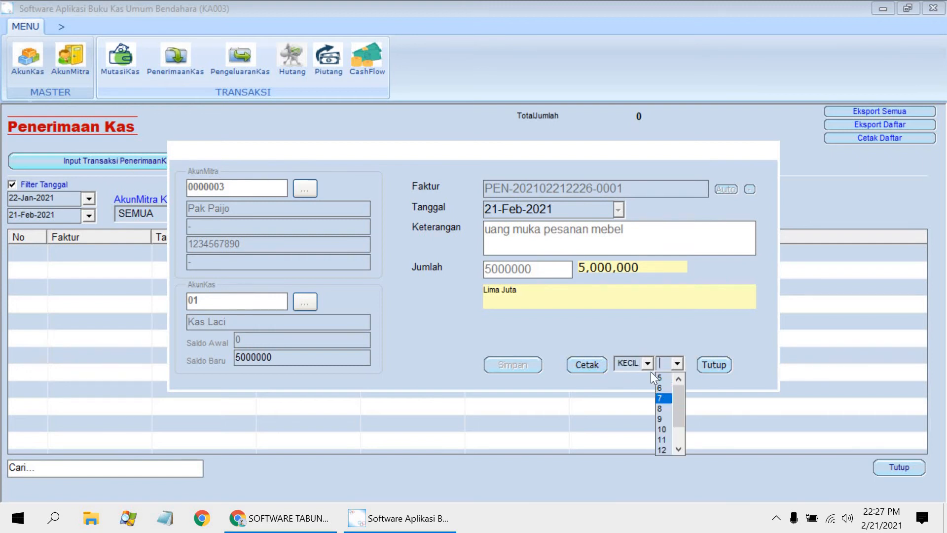
left_click(678, 364)
left_click(664, 377)
left_click(678, 364)
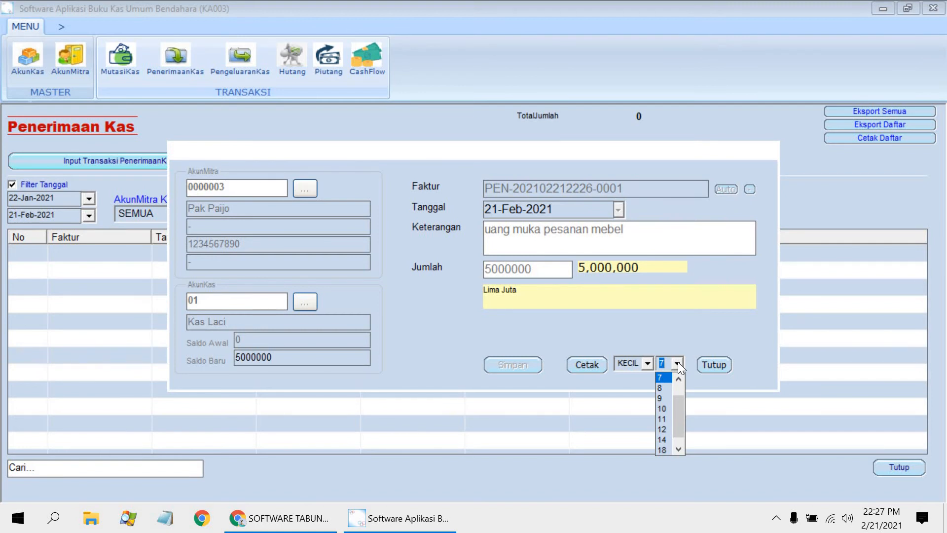
left_click(678, 363)
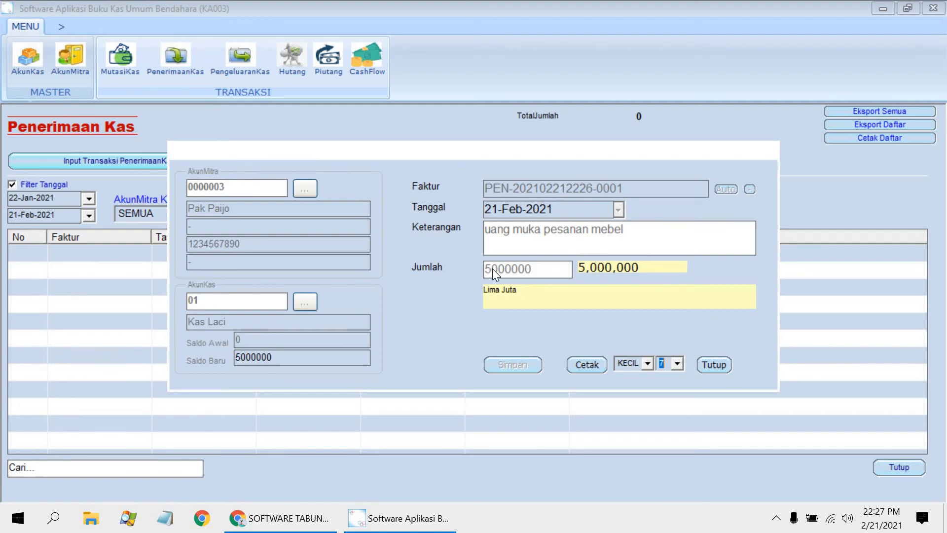
left_click(722, 363)
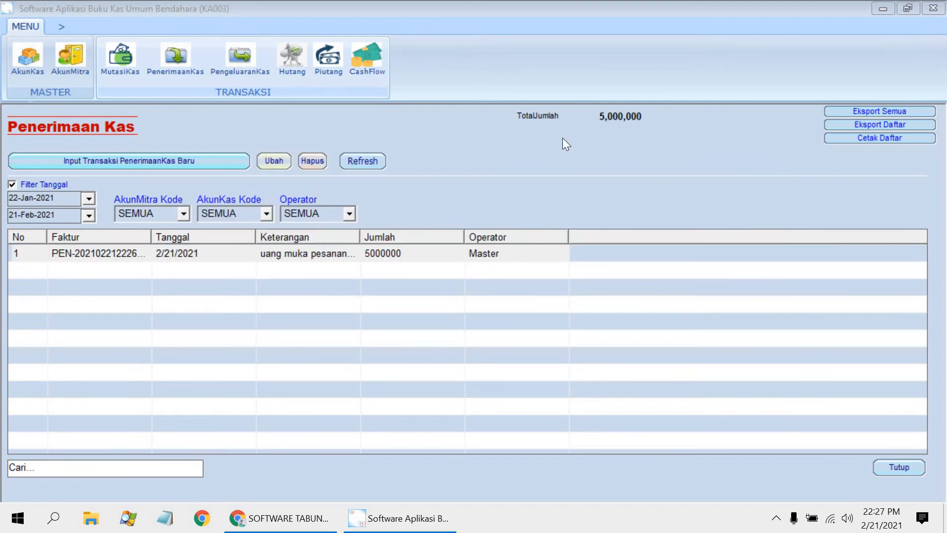
Step: Check the refreshed cash account balances in Akun Kas and the recorded entries in CashFlow
left_click(37, 59)
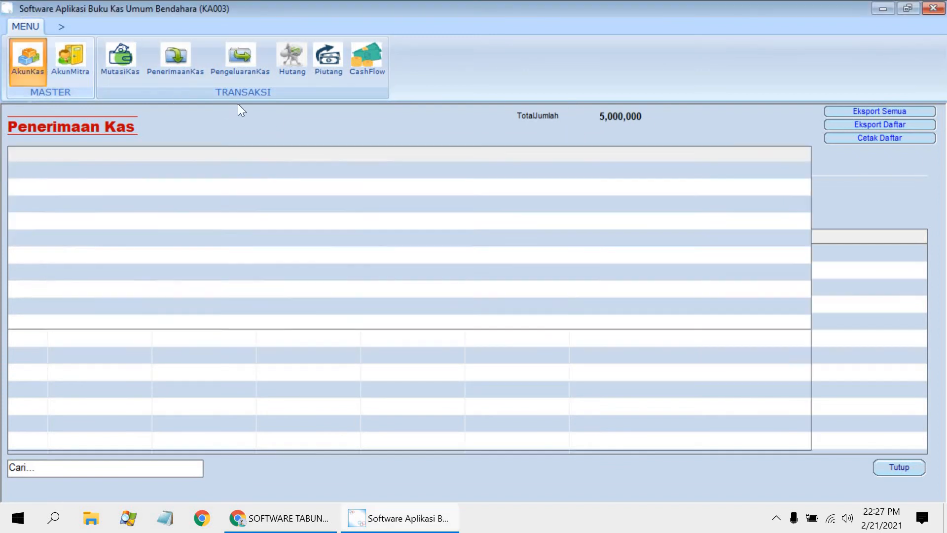
left_click(176, 124)
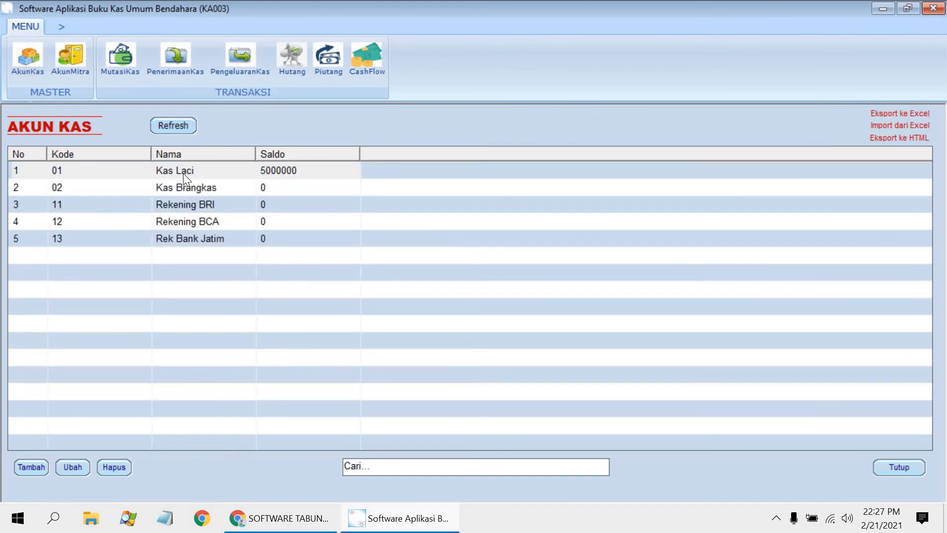
left_click(363, 77)
left_click(362, 161)
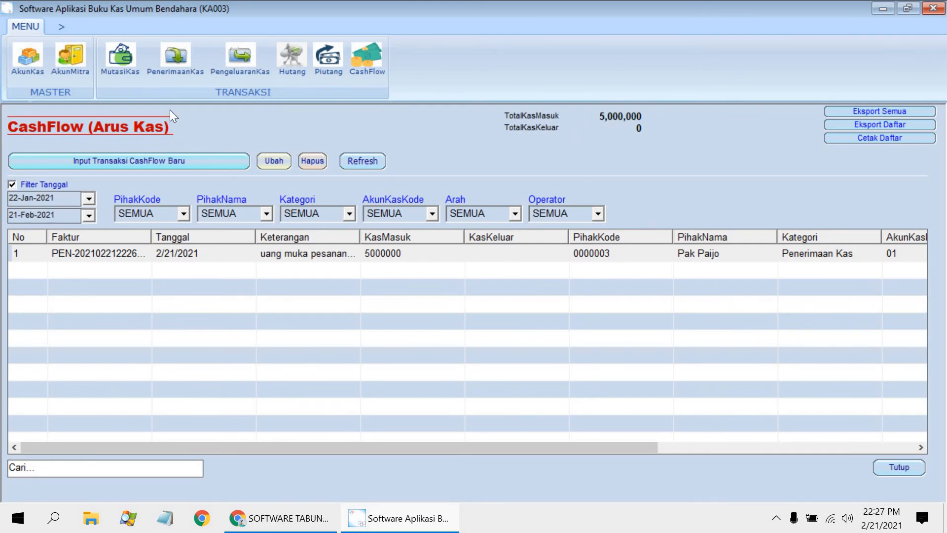
left_click(236, 69)
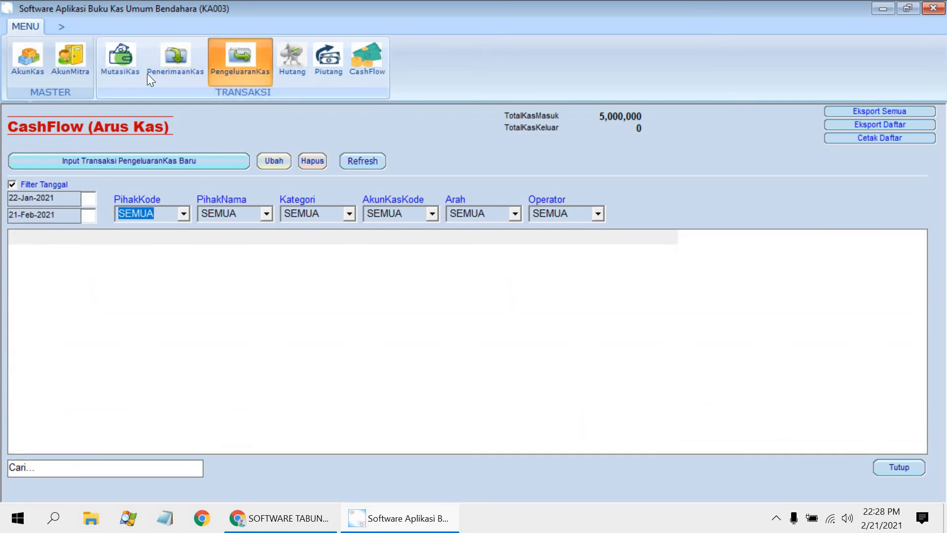
Step: Start a new Mutasi Kas transaction with Kas Laci as the source account and Rekening BCA as the destination
left_click(131, 66)
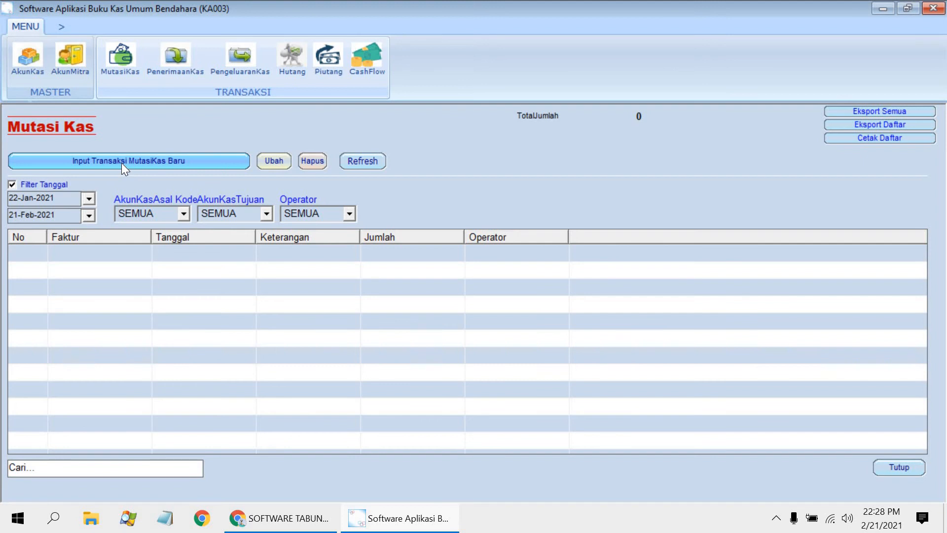
left_click(167, 165)
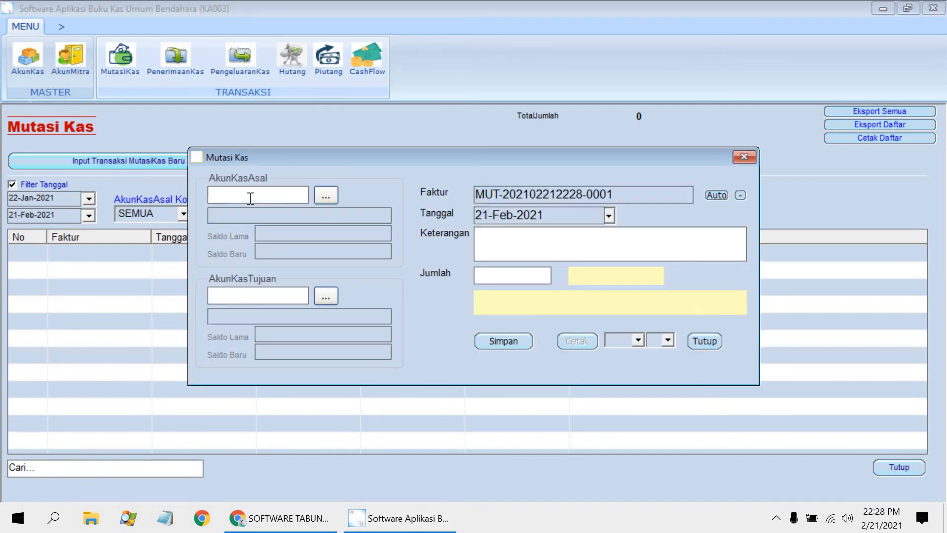
left_click(324, 197)
double_click(314, 165)
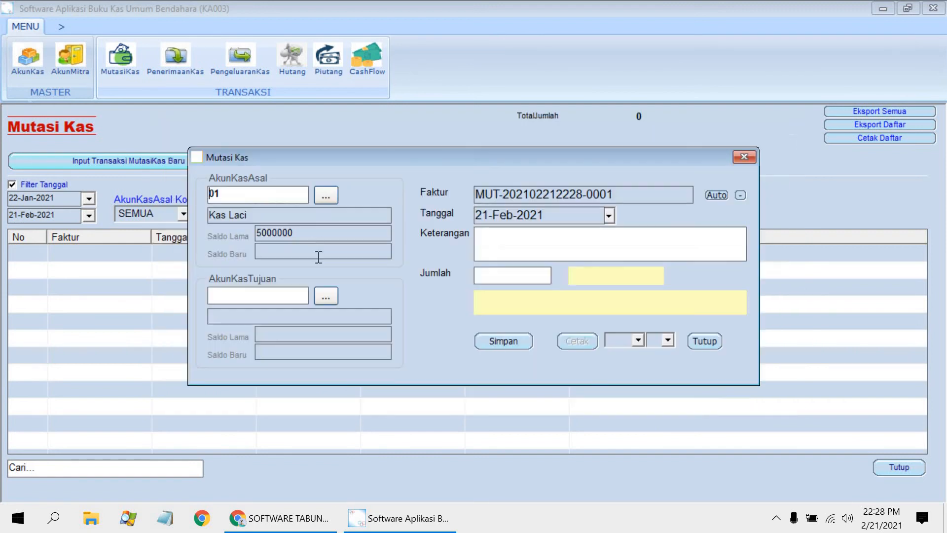
left_click(326, 296)
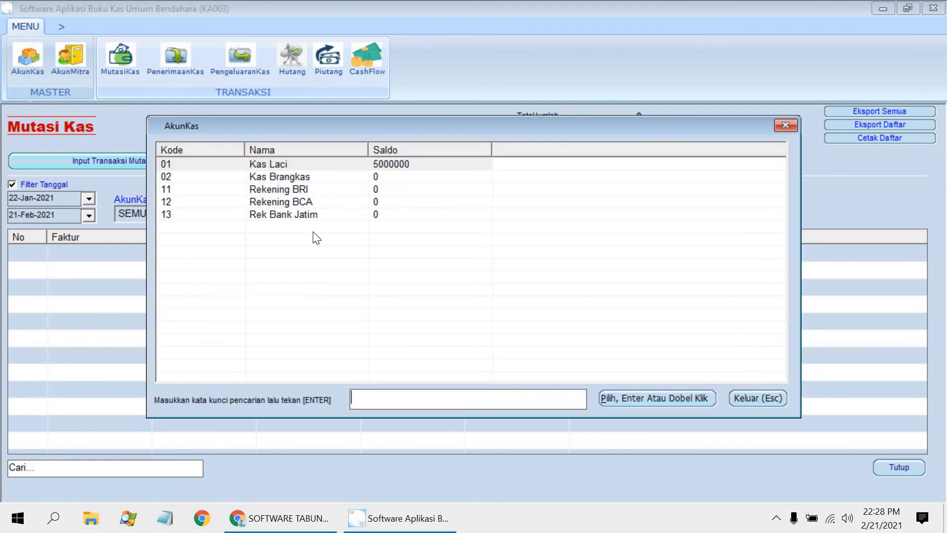
double_click(312, 203)
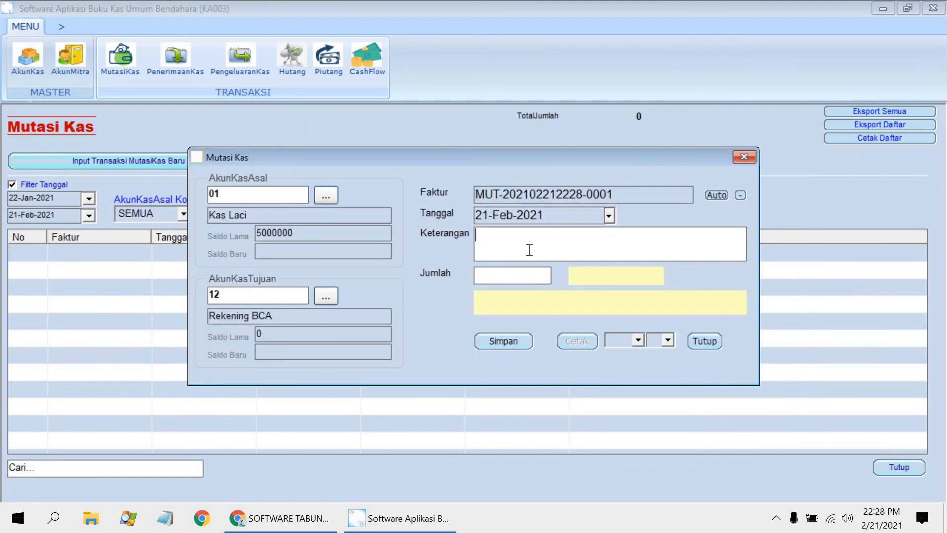
Step: Describe the cash transfer as "setor ke rek bca", set its amount to 4000000 and save it
type("setor ke rek")
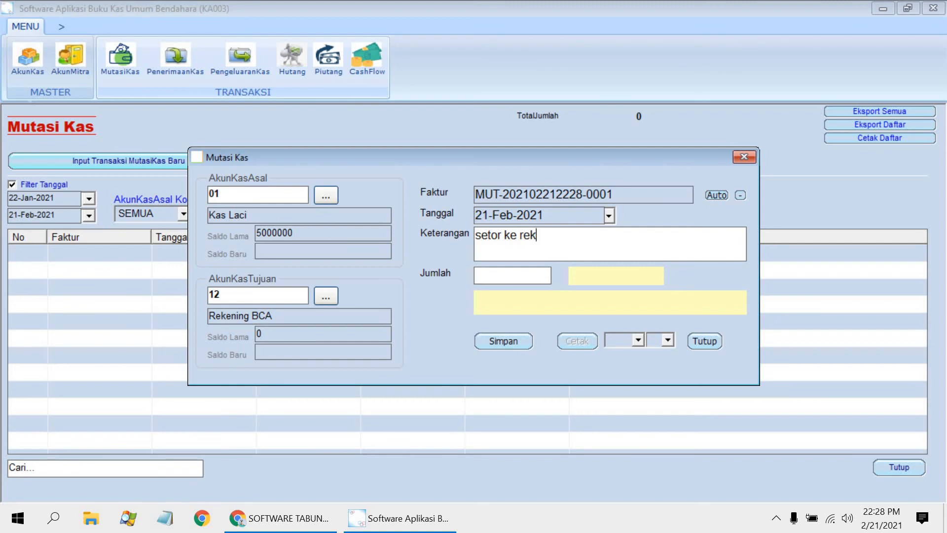
type(" bca")
left_click(521, 281)
type("400")
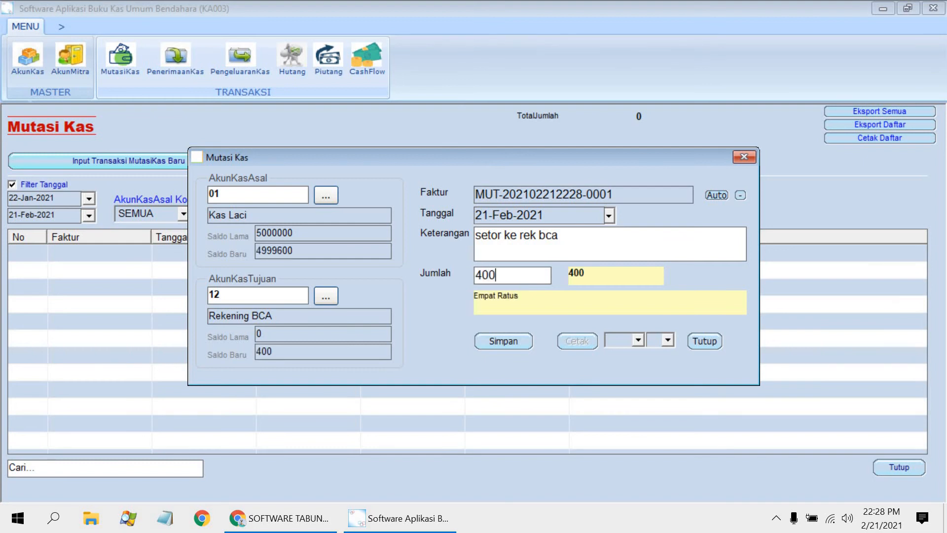
type("0000")
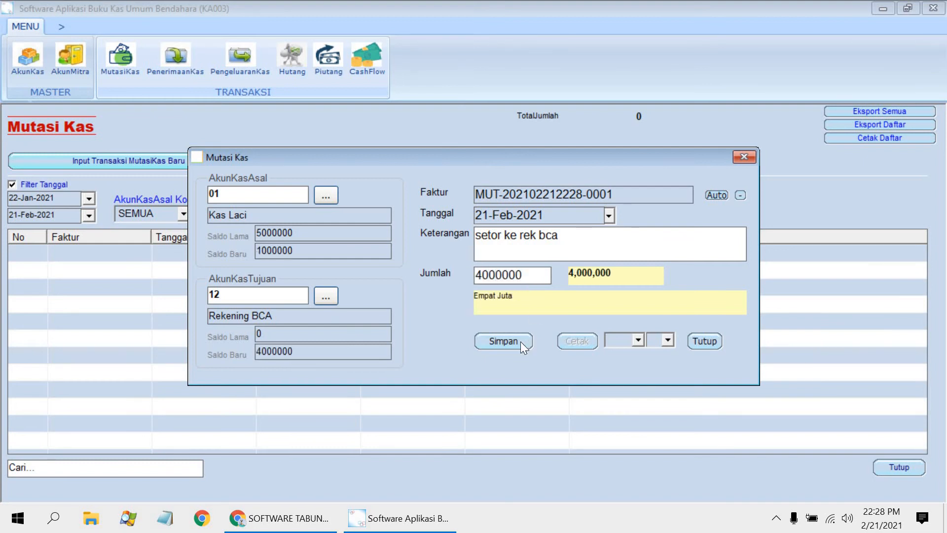
left_click(501, 345)
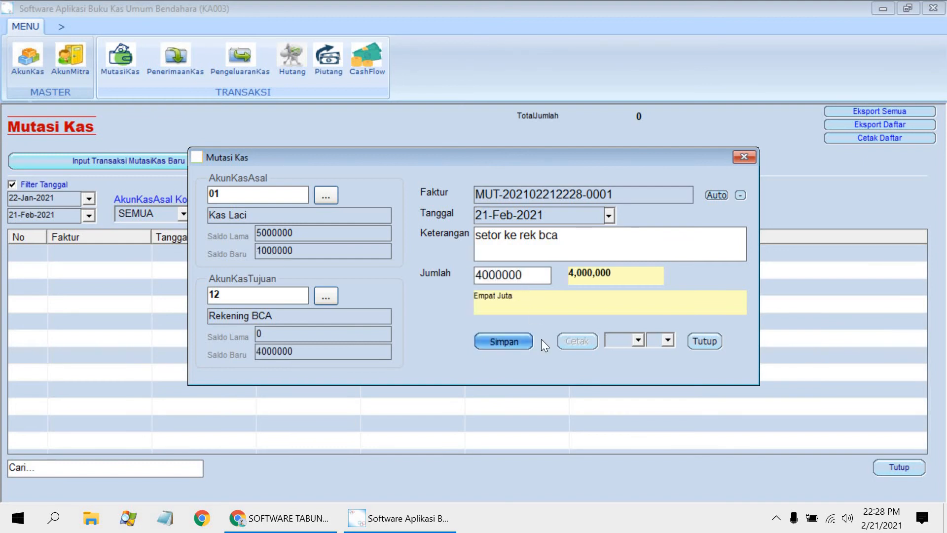
Step: Choose a print format and size for the cash transfer, and close its form
left_click(639, 339)
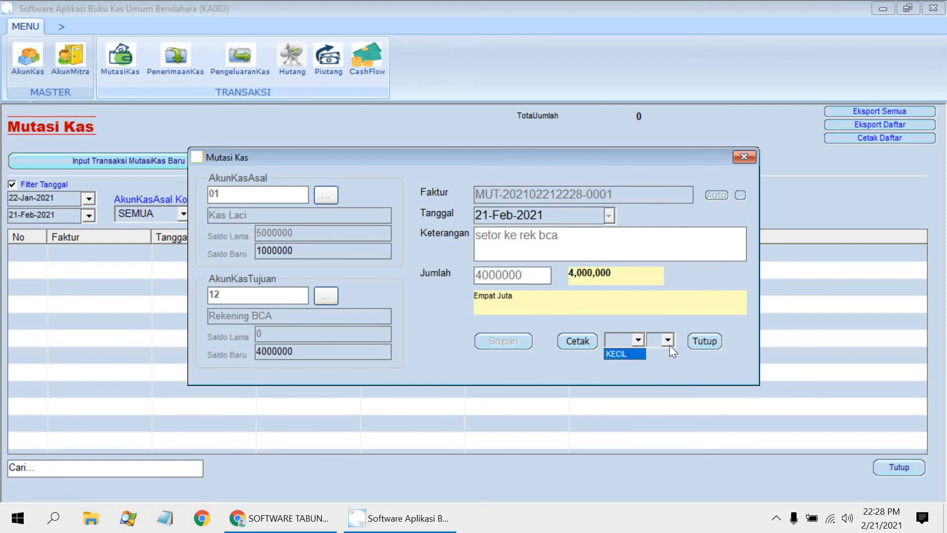
left_click(622, 353)
left_click(668, 339)
left_click(655, 376)
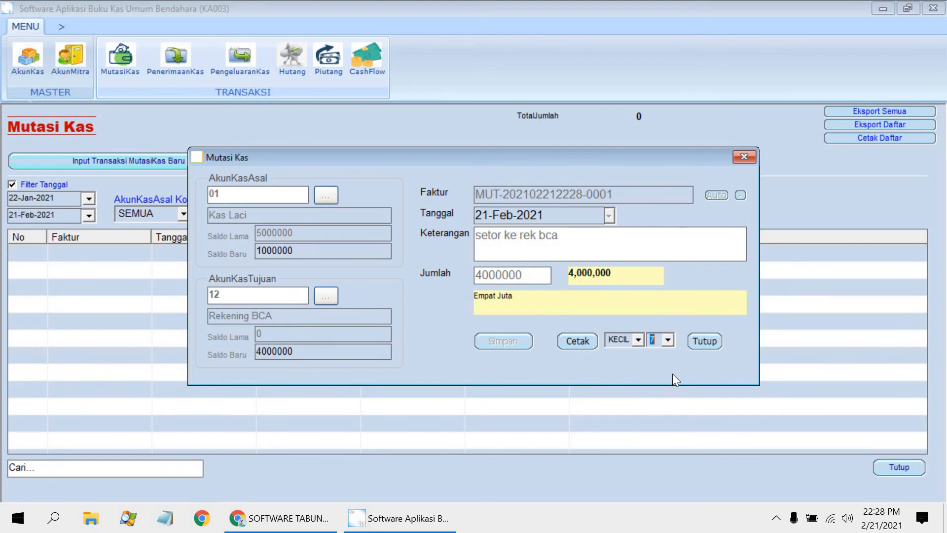
left_click(709, 340)
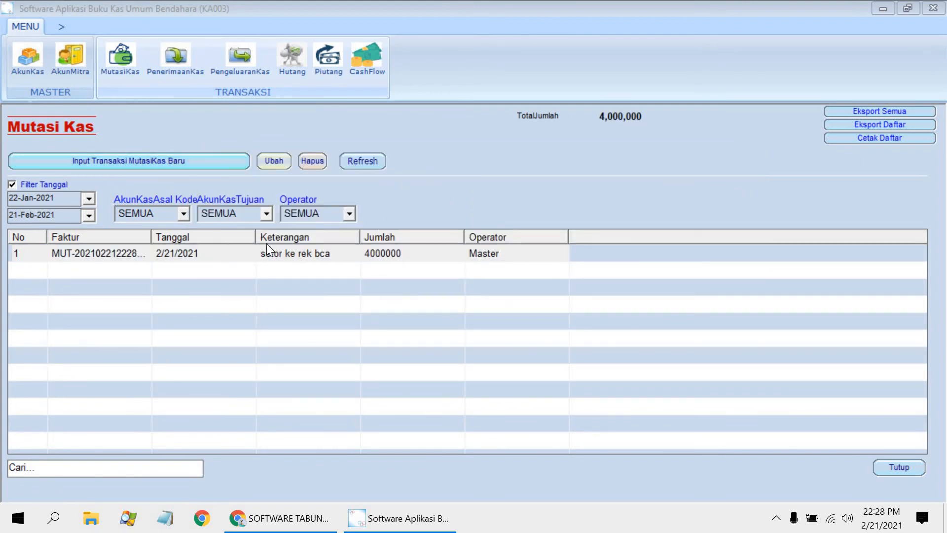
Step: Refresh the Mutasi Kas list and check the recorded transfer in CashFlow and the cash account balances in Akun Kas
left_click(361, 160)
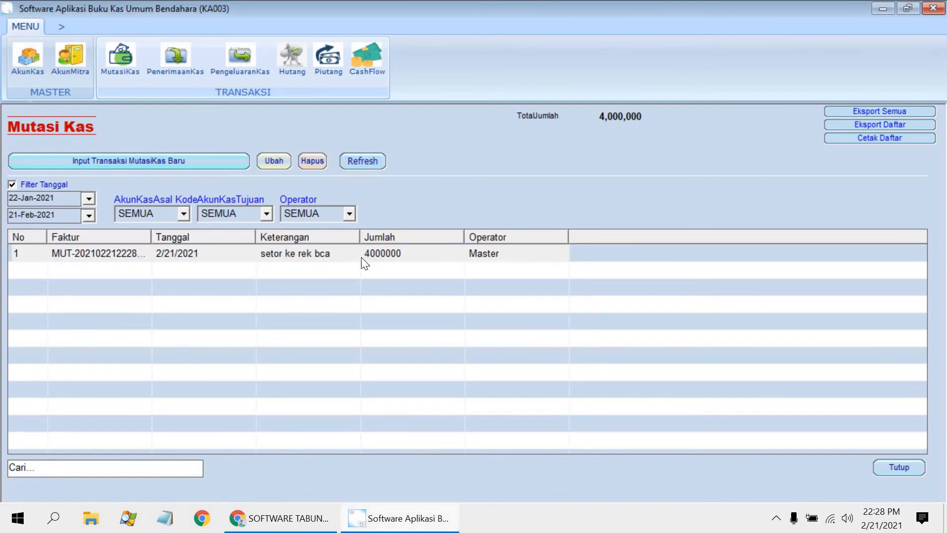
left_click(373, 56)
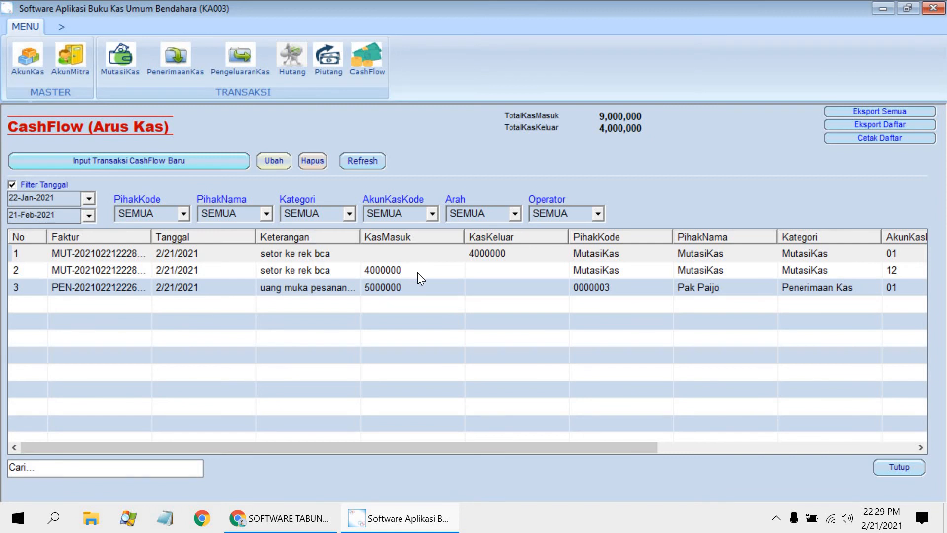
left_click(36, 74)
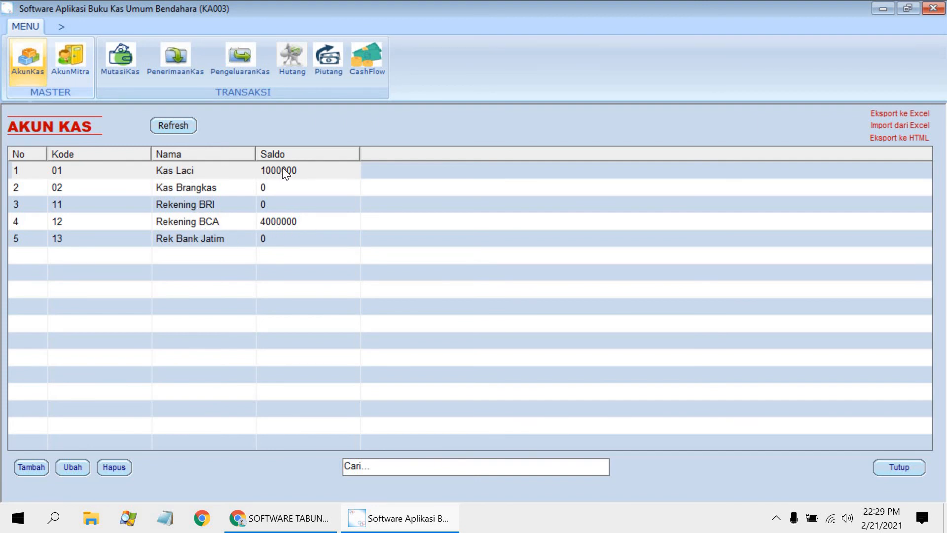
left_click(899, 467)
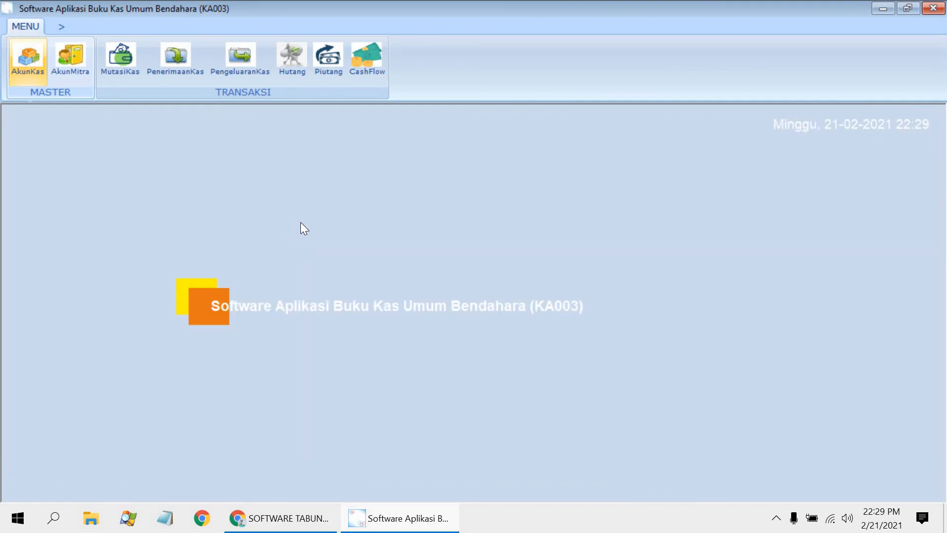
Step: Start a new Pengeluaran Kas transaction with PLN as the partner account and Kas Laci as the cash account
left_click(247, 67)
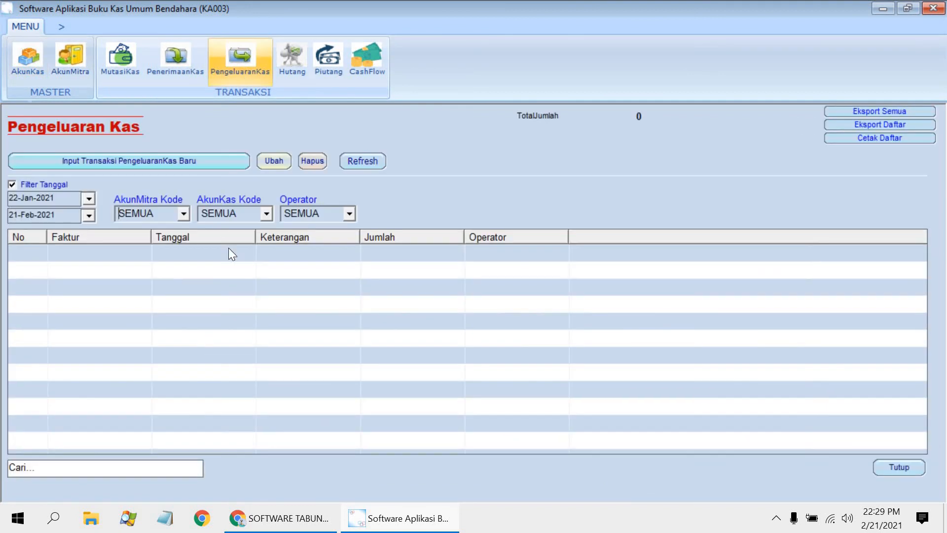
left_click(210, 160)
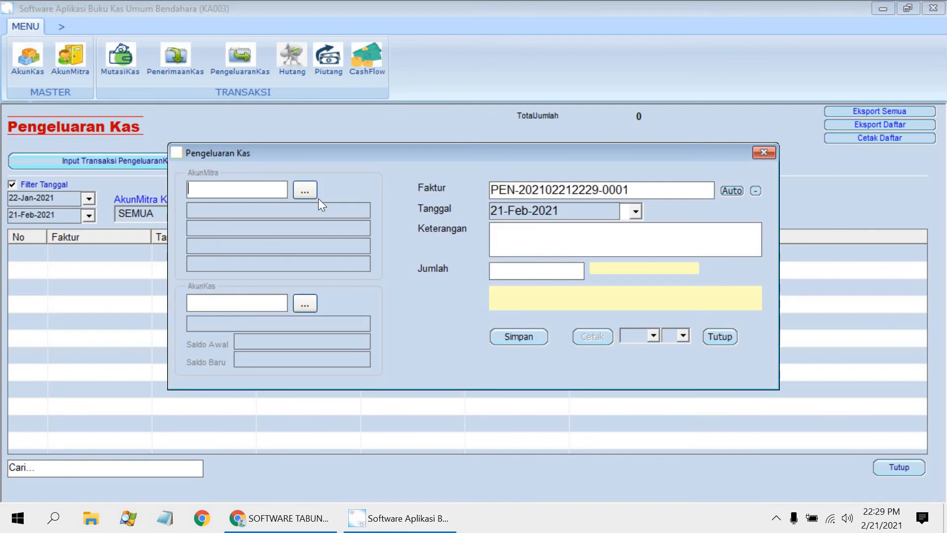
left_click(304, 191)
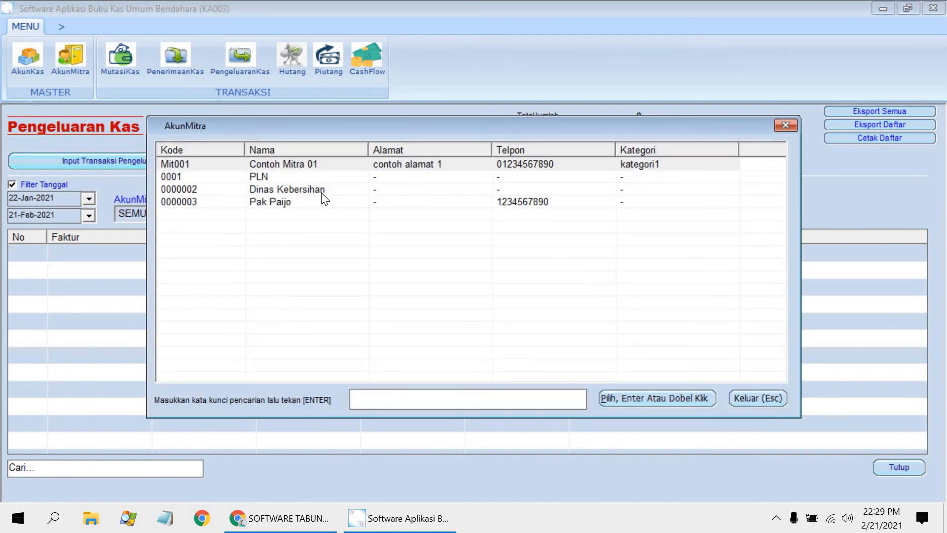
double_click(275, 176)
left_click(306, 303)
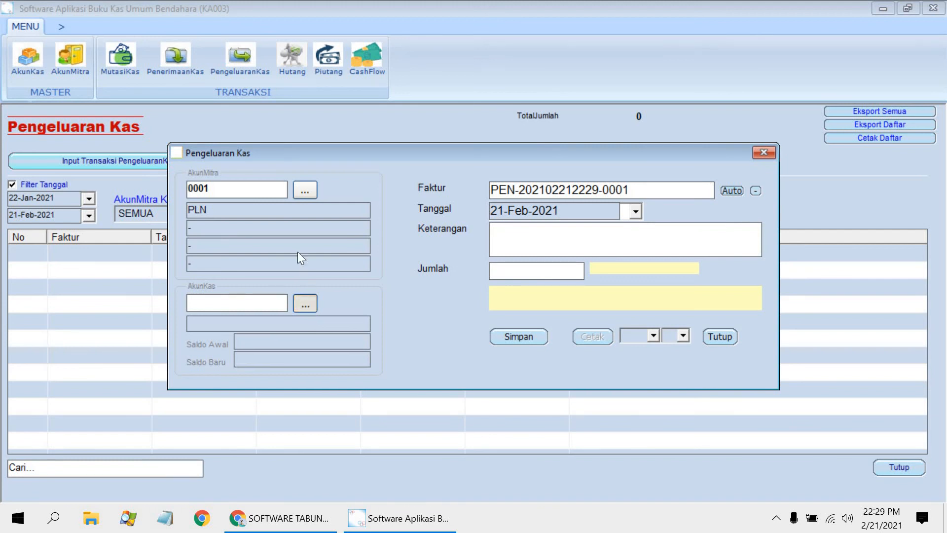
double_click(295, 163)
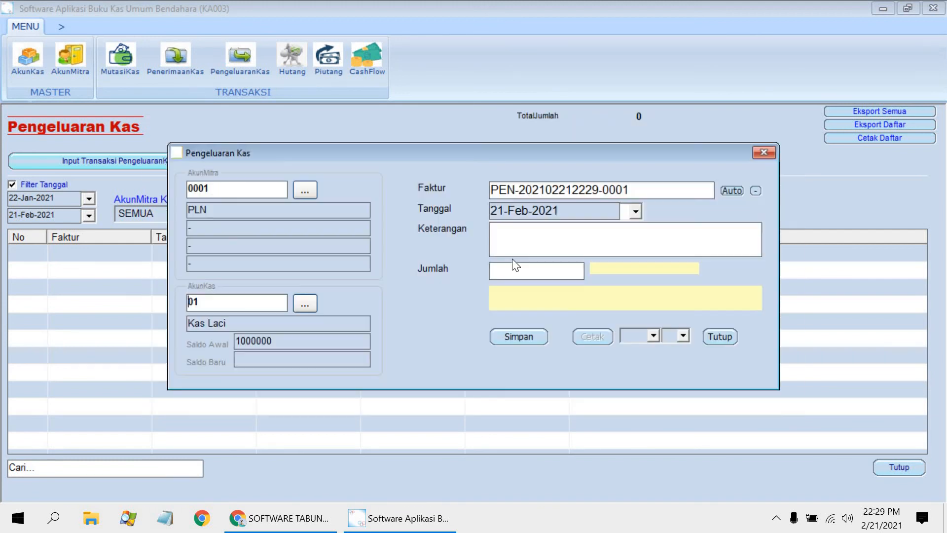
Step: Describe the cash expense as "bayar listrik februari 2021", set its amount to 150000 and save it
left_click(525, 250)
type("bayar listrik ")
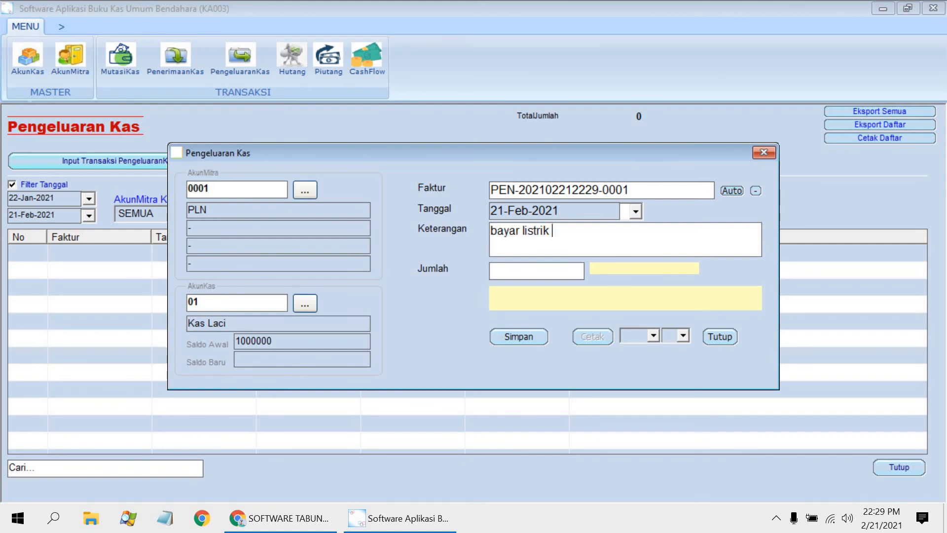
type("februari 2021")
left_click(512, 273)
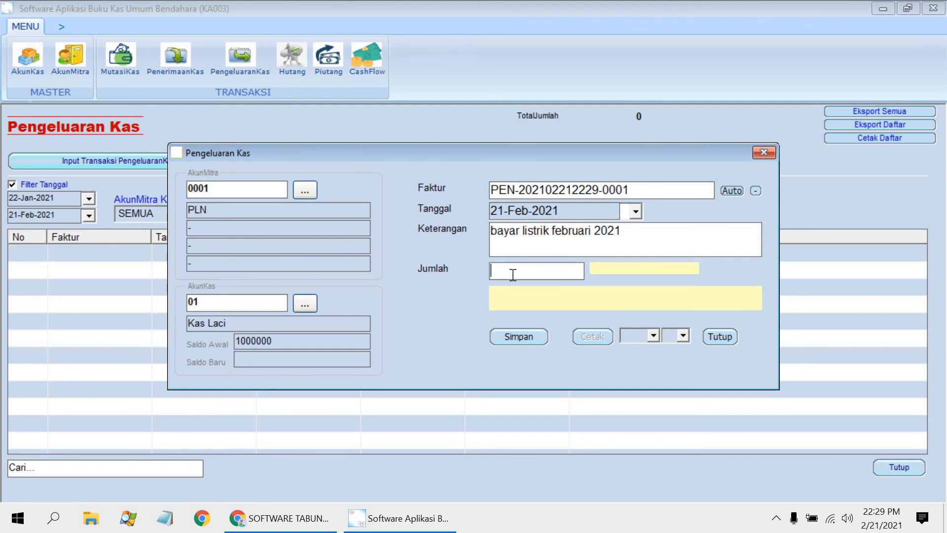
type("150000")
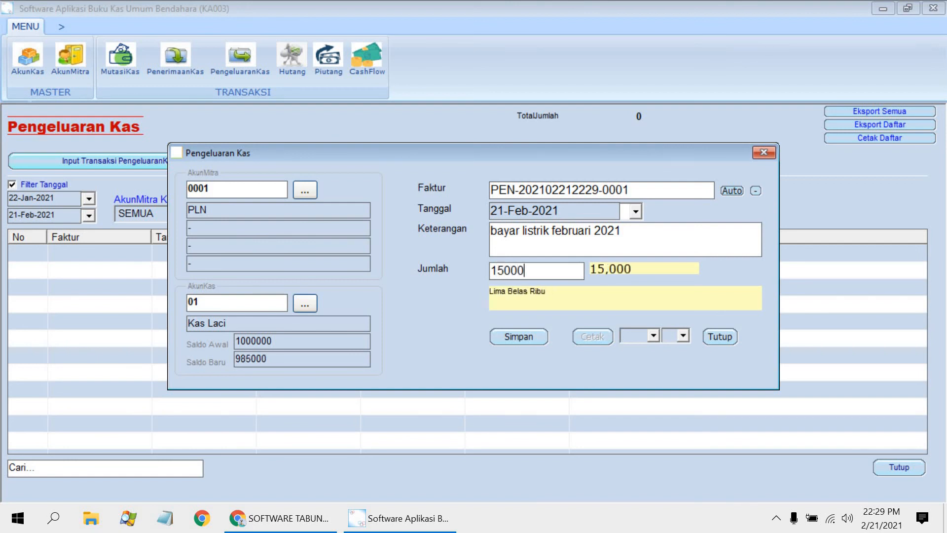
left_click(514, 340)
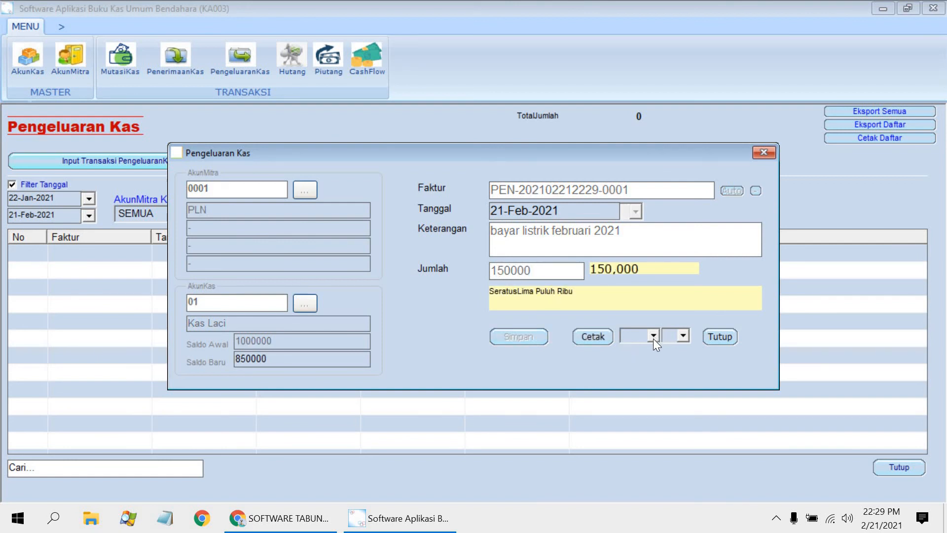
Step: Choose print format KECIL and size 7 for the cash expense, and close its form
left_click(640, 349)
left_click(682, 335)
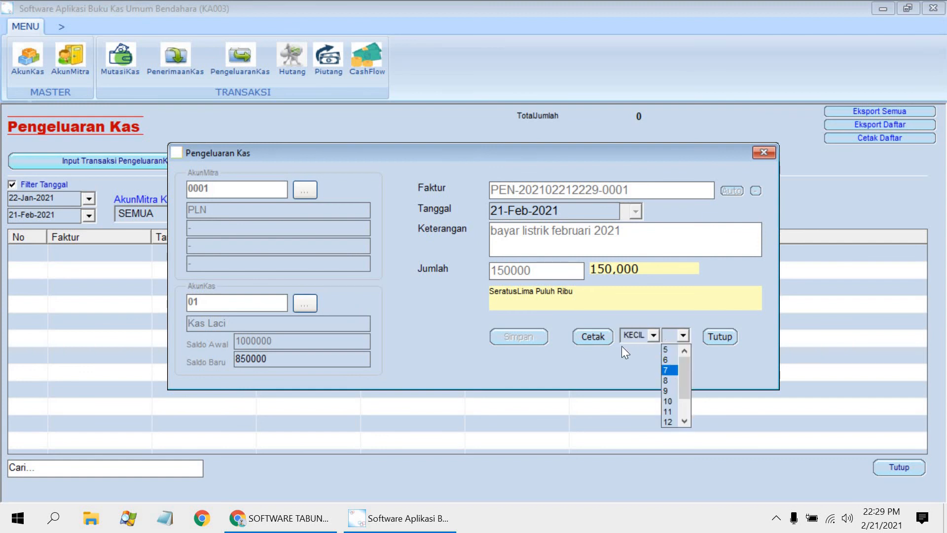
left_click(673, 370)
left_click(720, 338)
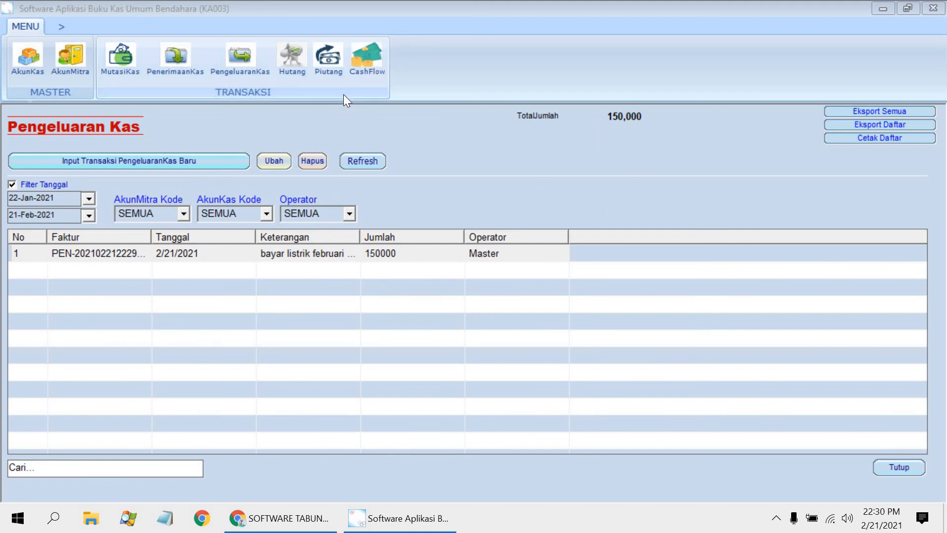
Step: Check the refreshed Akun Kas balances and the electricity payment entry in CashFlow, and close the CashFlow list
left_click(40, 64)
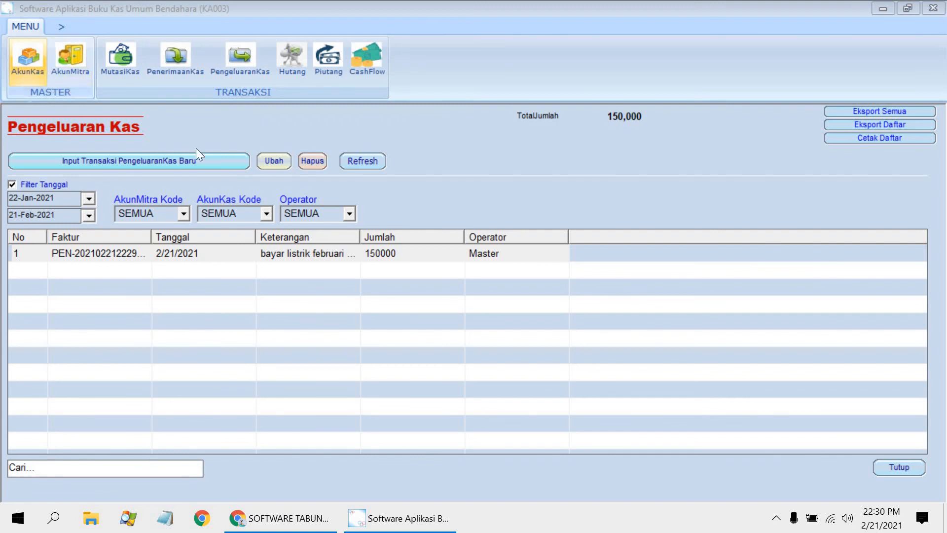
left_click(157, 122)
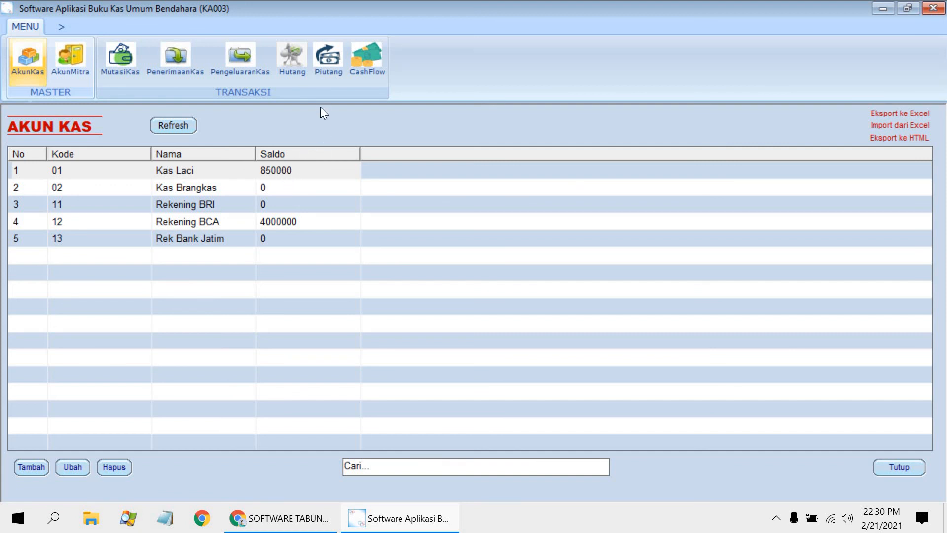
left_click(368, 66)
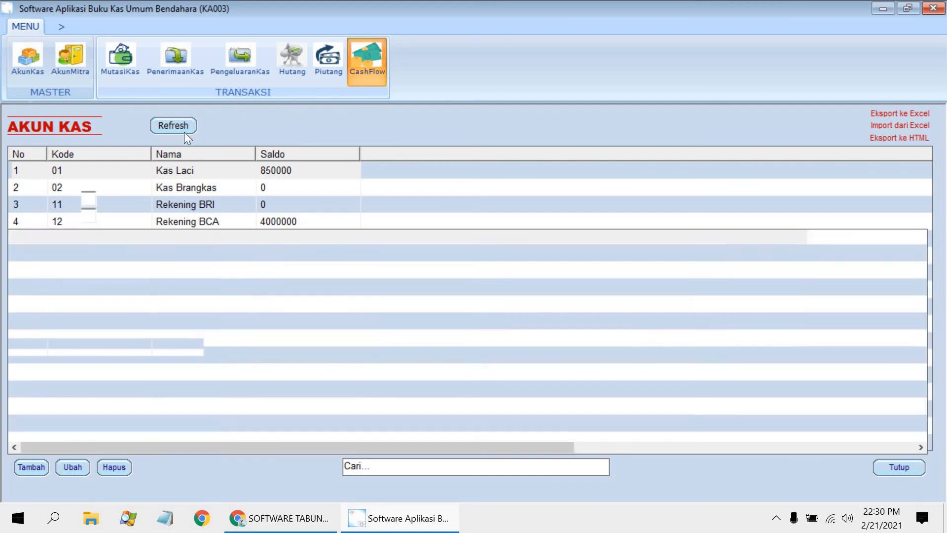
left_click(348, 161)
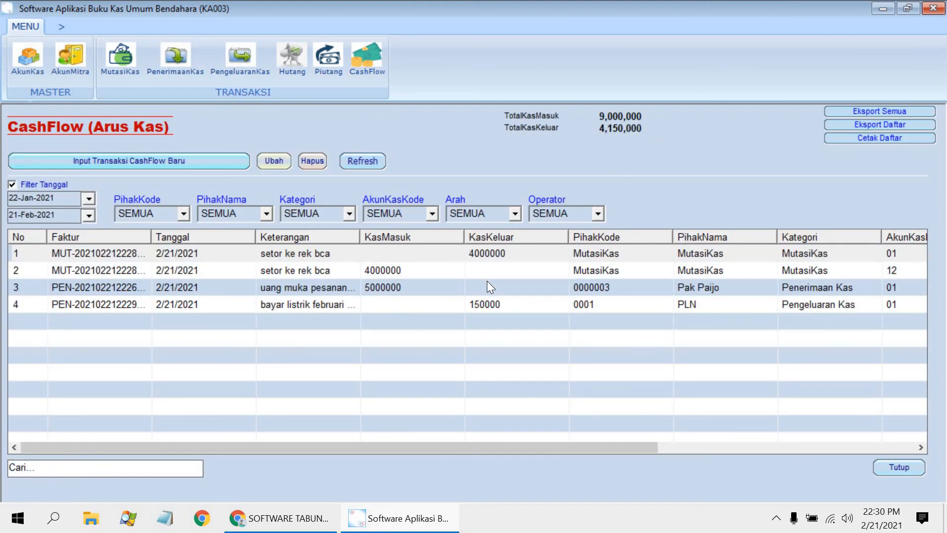
left_click(345, 305)
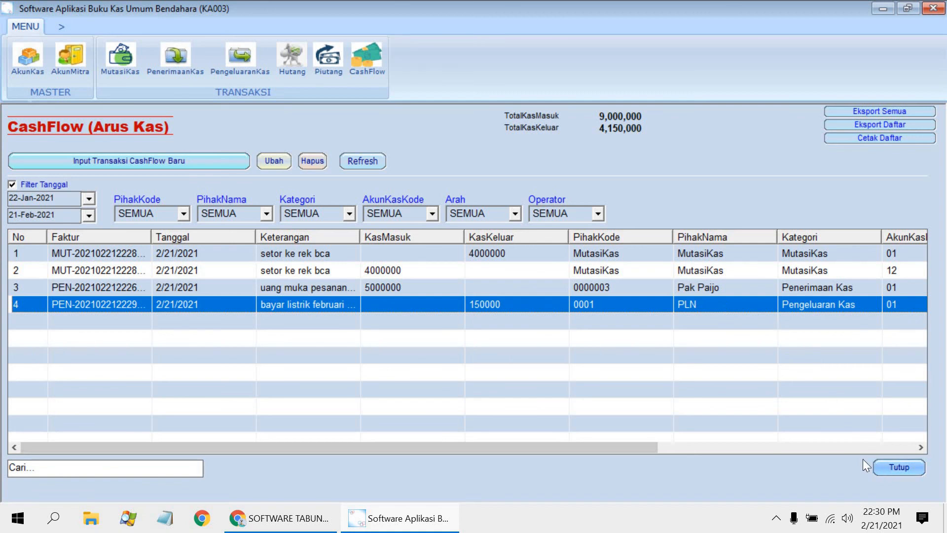
left_click(883, 467)
Step: View the Hutang module and its blank new transaction form, and close the form without entering anything
left_click(294, 73)
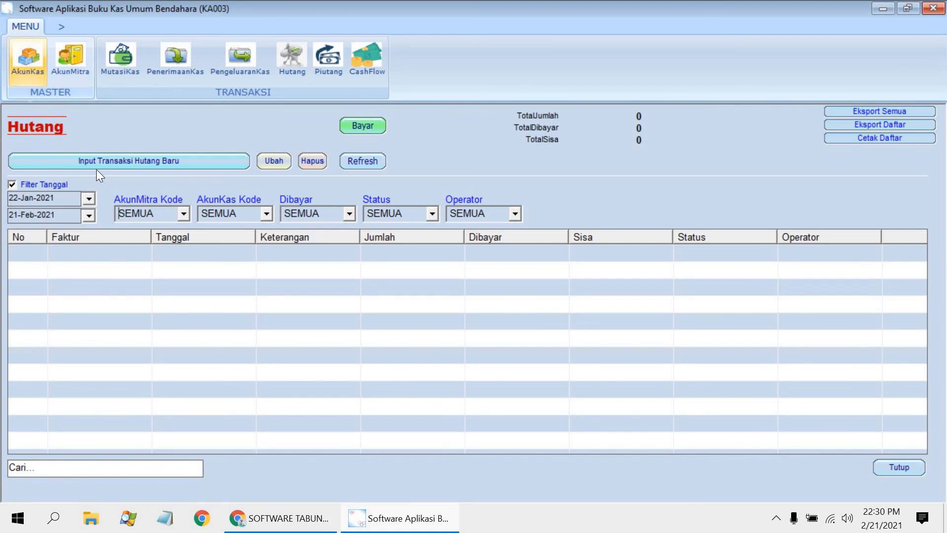
left_click(114, 168)
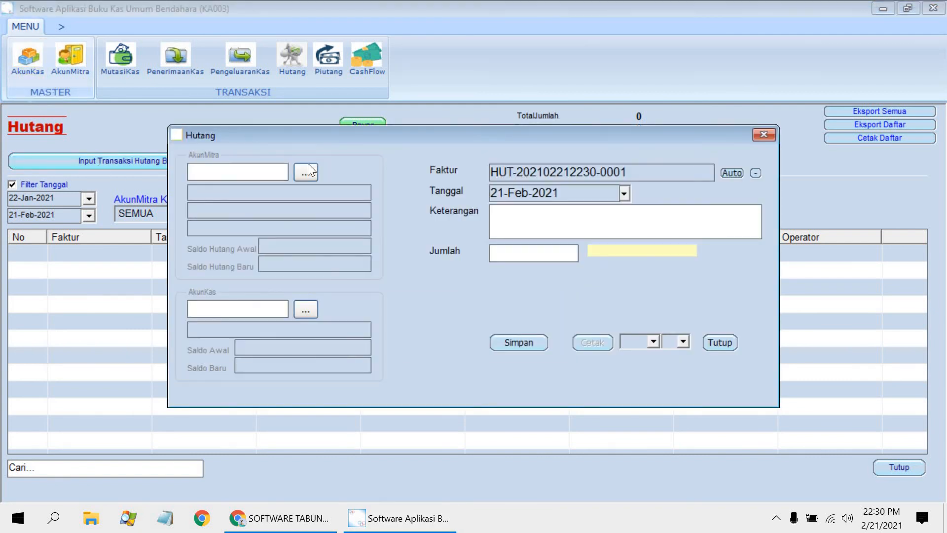
left_click(771, 133)
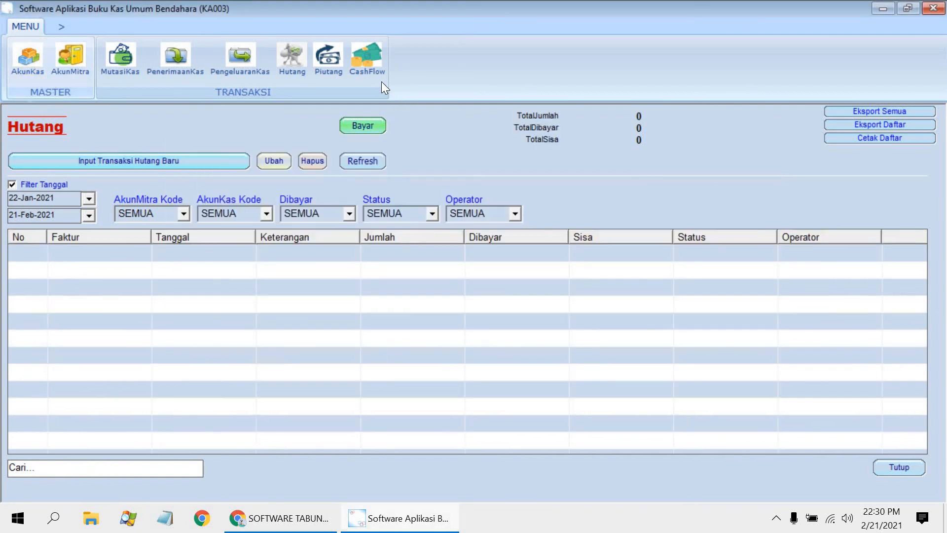
Step: View the Piutang module and the CashFlow list, and close CashFlow
left_click(322, 60)
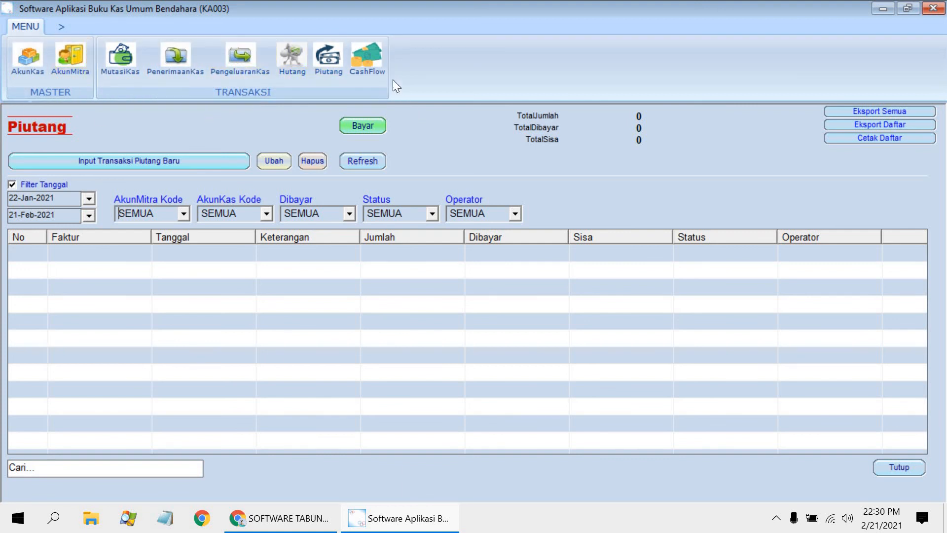
left_click(382, 65)
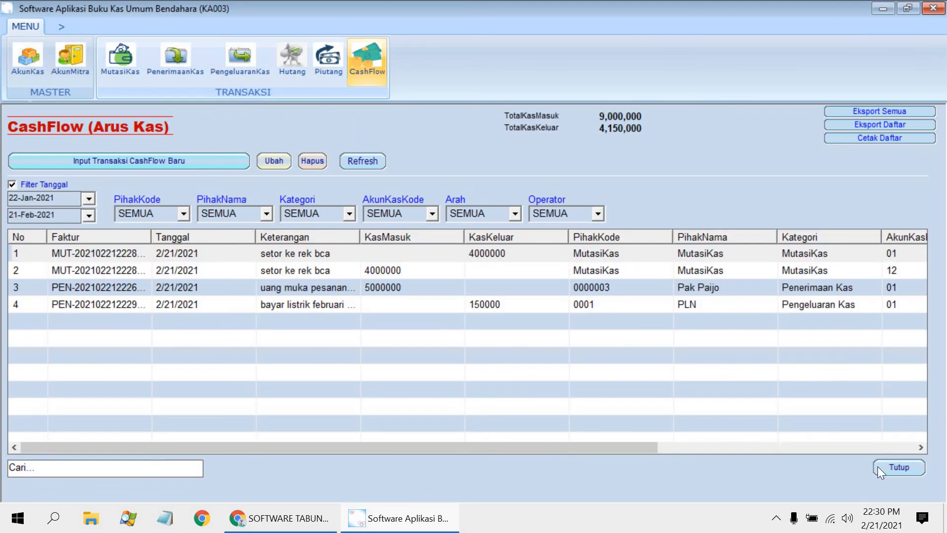
left_click(879, 471)
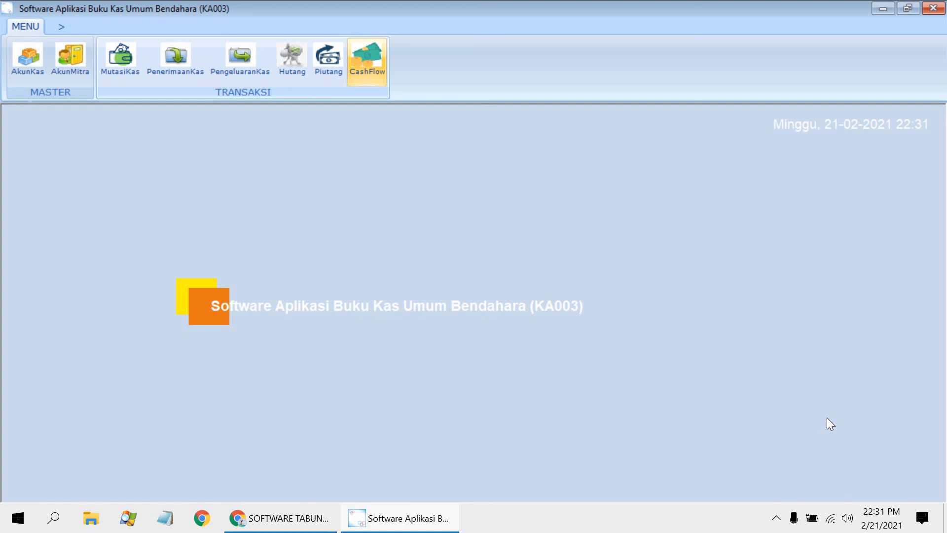
Step: Switch to Chrome and review the KA003 product listing and activation instructions on klikabc.com
left_click(328, 517)
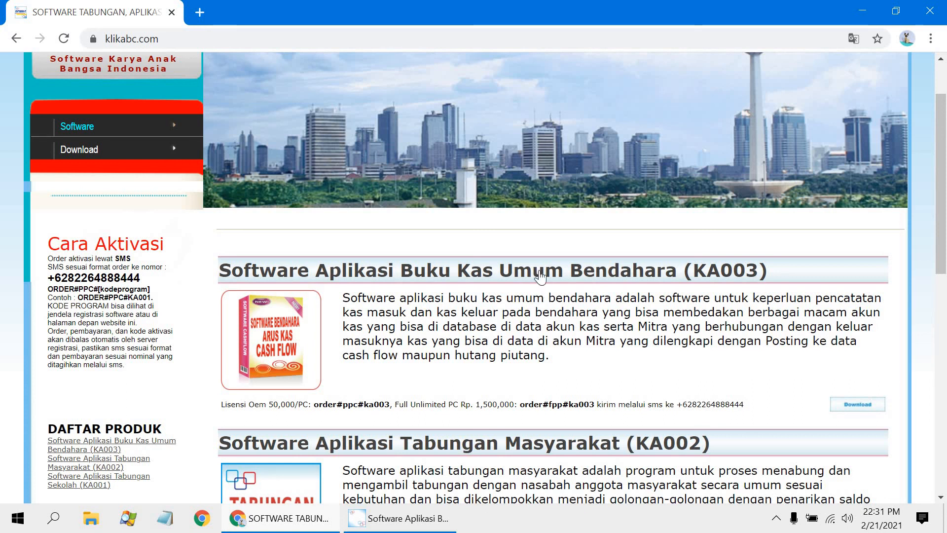
scroll(545, 261, "up", 2)
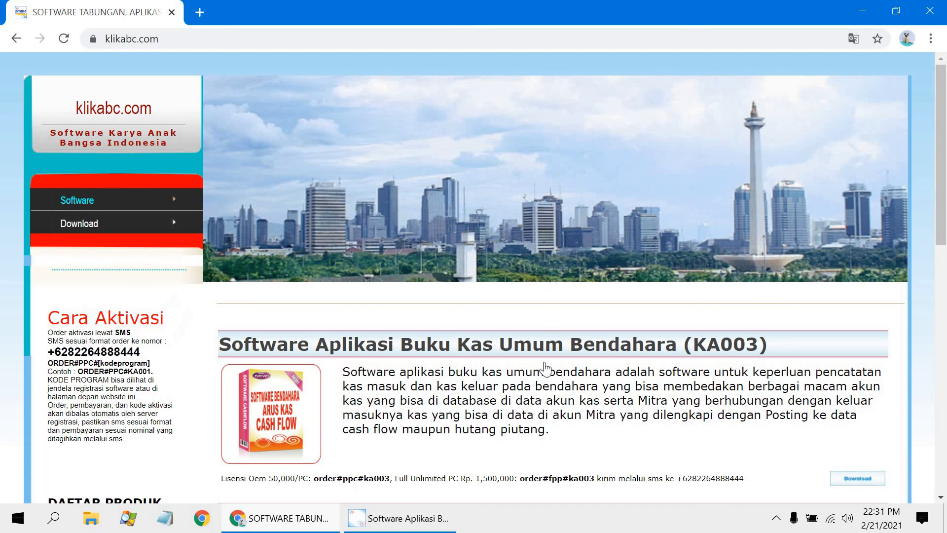
left_click(532, 525)
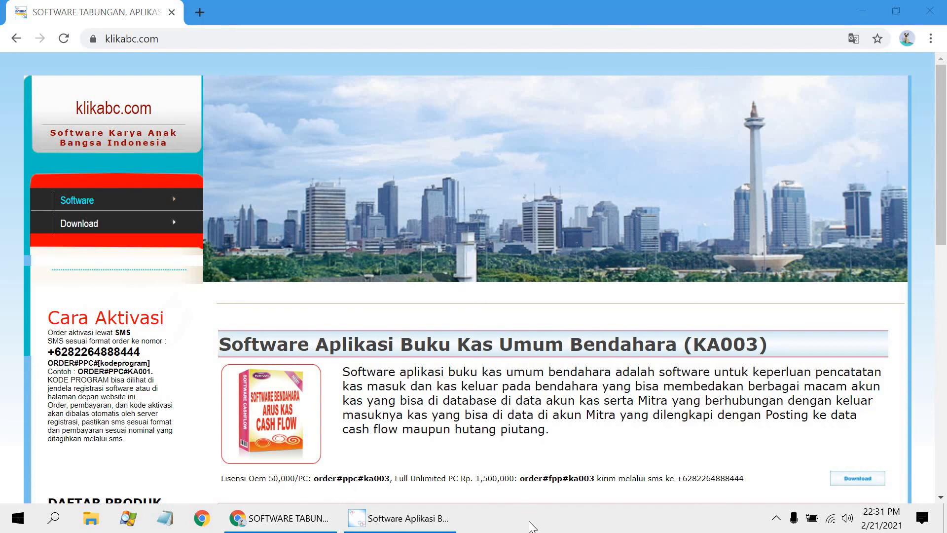